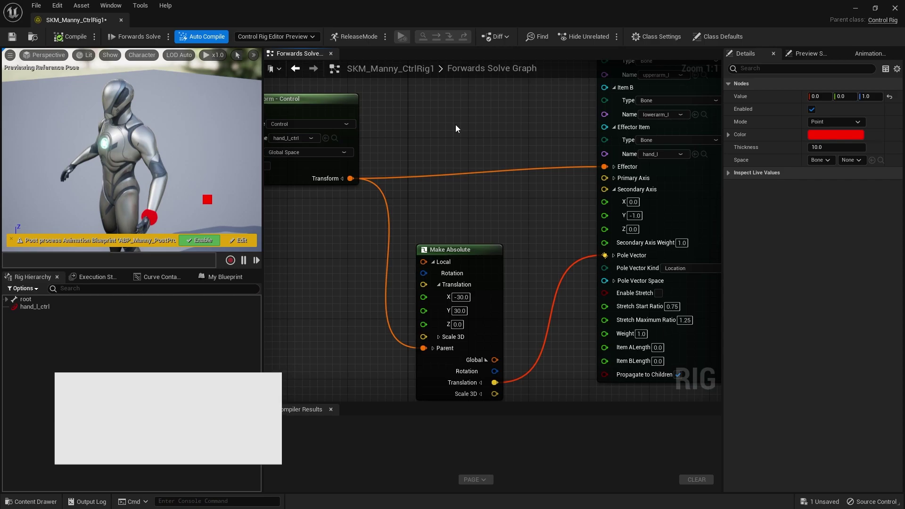
- Move the hand control upward in the preview and add a FABRIK node to the Forwards Solve graph
{"action": "left_click", "coordinate": [182, 210]}
{"action": "left_click_drag", "start_coordinate": [182, 211], "coordinate": [182, 174]}
{"action": "right_click", "coordinate": [455, 217]}
{"action": "type", "text": "fabrik"}
{"action": "key", "text": "Return"}
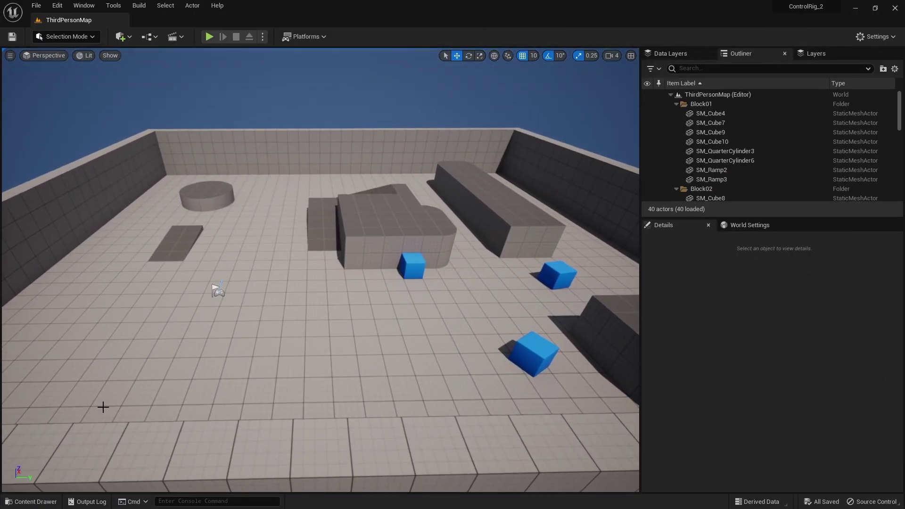
- Open the Meshes folder under Content, Characters, Mannequins in the project's content
{"action": "left_click", "coordinate": [29, 502]}
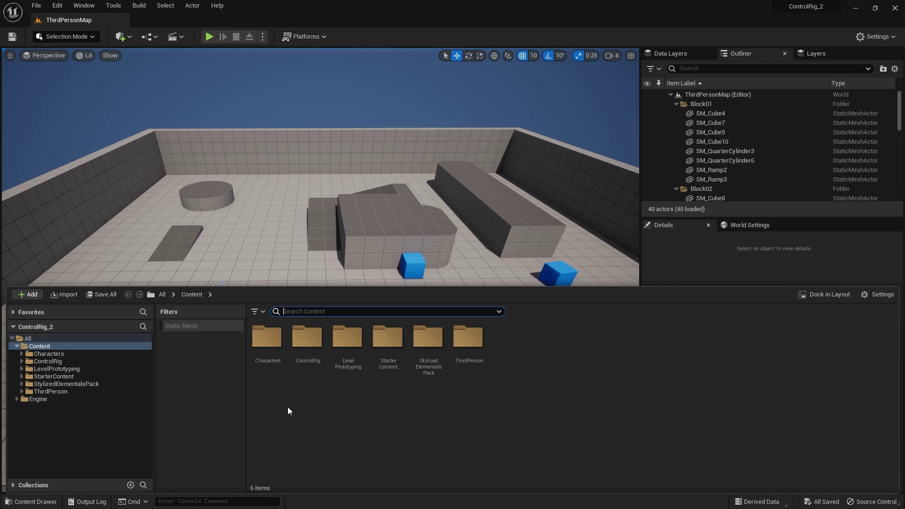
{"action": "double_click", "coordinate": [271, 348]}
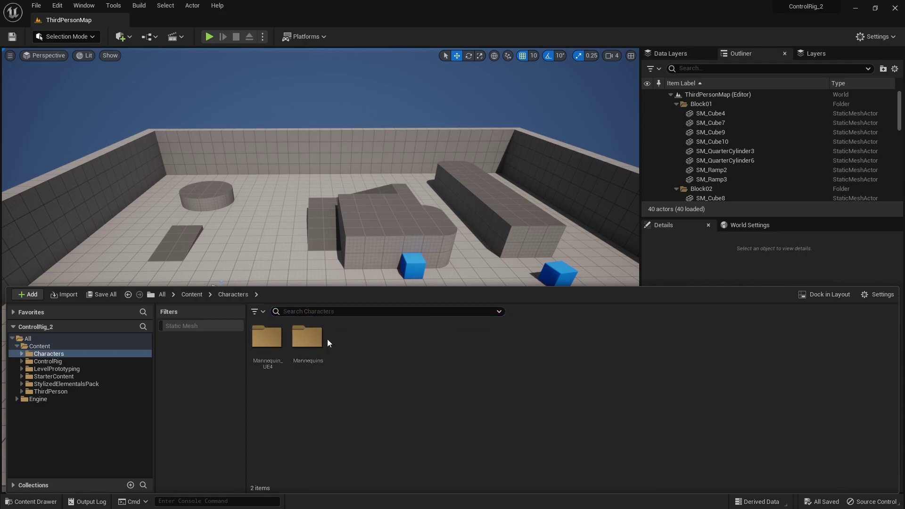
{"action": "double_click", "coordinate": [309, 338]}
{"action": "left_click", "coordinate": [349, 346]}
{"action": "double_click", "coordinate": [350, 346]}
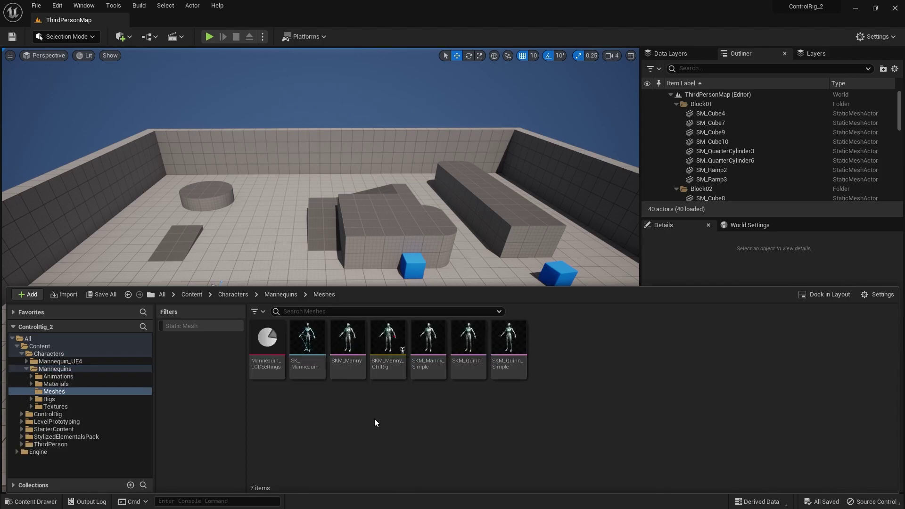
- Create a Control Rig from the SKM_Manny skeletal mesh and maximize its editor window
{"action": "mouse_move", "coordinate": [352, 336]}
{"action": "right_click", "coordinate": [352, 336]}
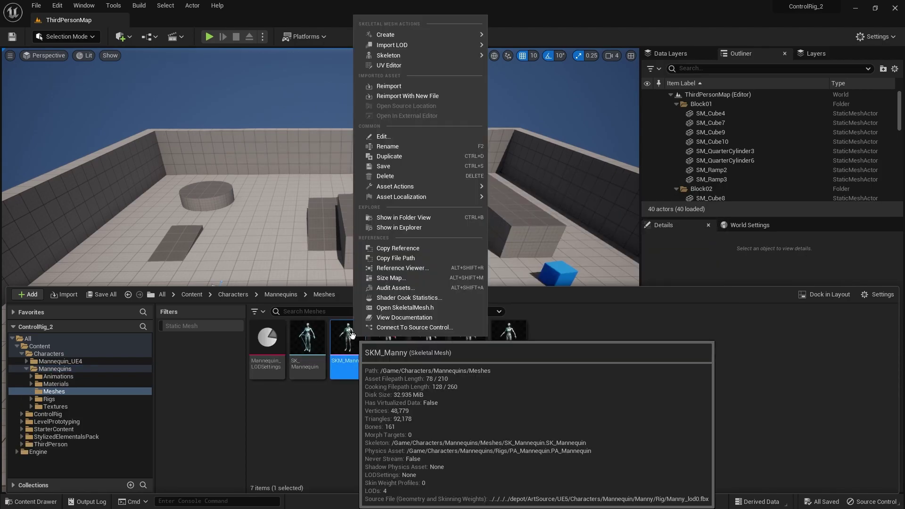
{"action": "mouse_move", "coordinate": [432, 36]}
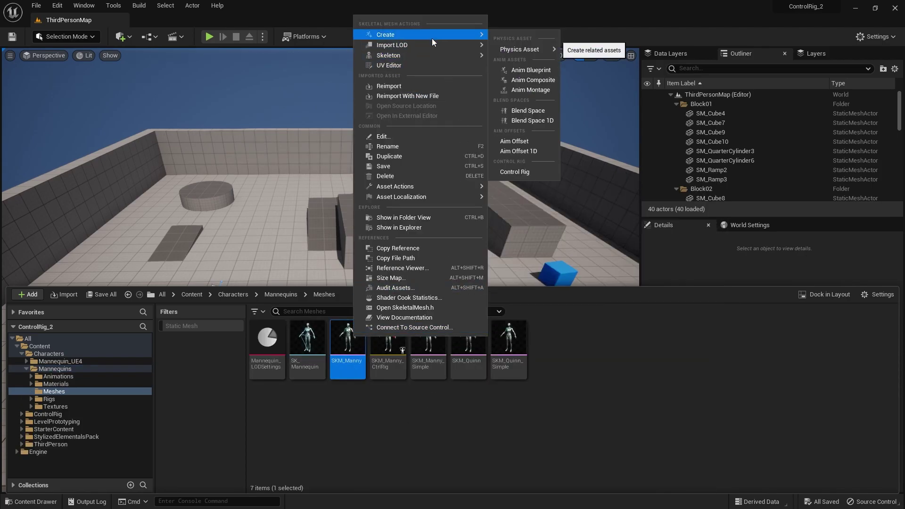
{"action": "left_click", "coordinate": [537, 170]}
{"action": "left_click", "coordinate": [550, 364]}
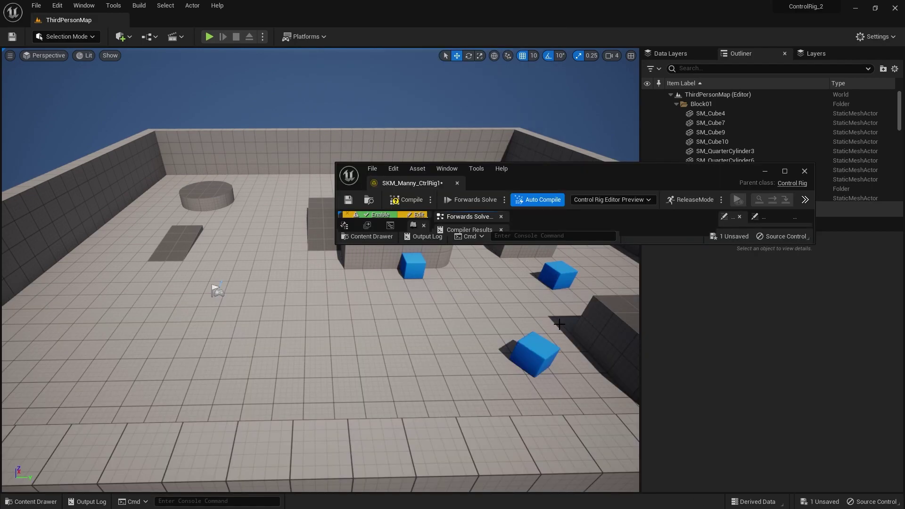
{"action": "left_click", "coordinate": [783, 171]}
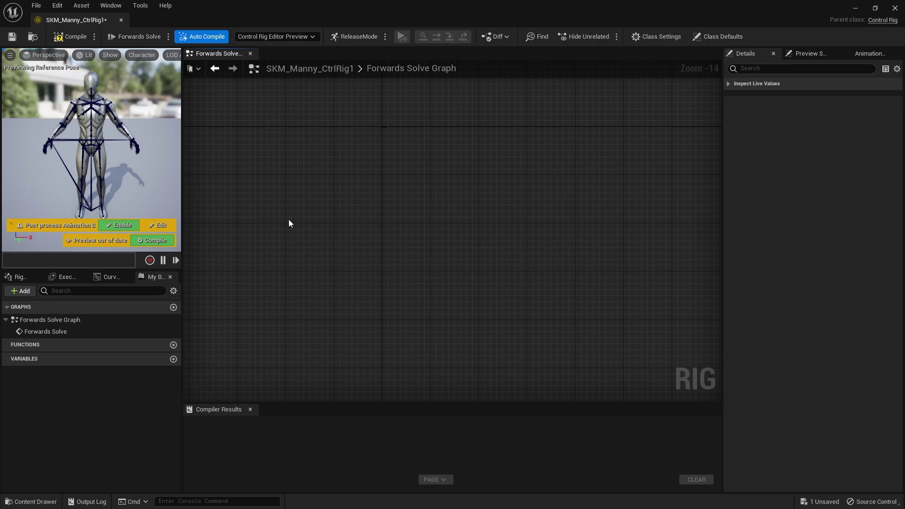
- Show the rig hierarchy and collapse the root bone's tree
{"action": "right_click_drag", "start_coordinate": [366, 225], "coordinate": [388, 268]}
{"action": "scroll", "coordinate": [409, 187], "scroll_direction": "up", "scroll_amount": 7}
{"action": "right_click_drag", "start_coordinate": [409, 187], "coordinate": [437, 342]}
{"action": "scroll", "coordinate": [415, 260], "scroll_direction": "up", "scroll_amount": 6}
{"action": "right_click_drag", "start_coordinate": [415, 260], "coordinate": [378, 379]}
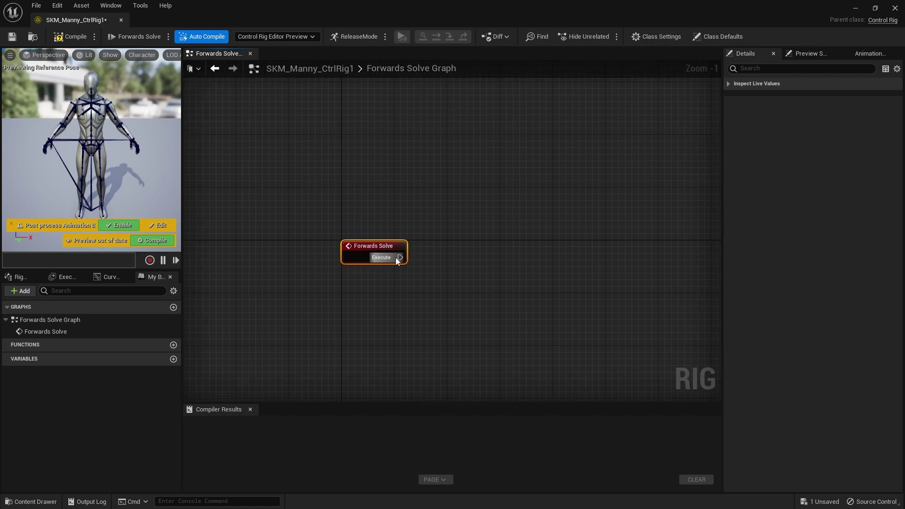
{"action": "right_click_drag", "start_coordinate": [392, 299], "coordinate": [393, 236]}
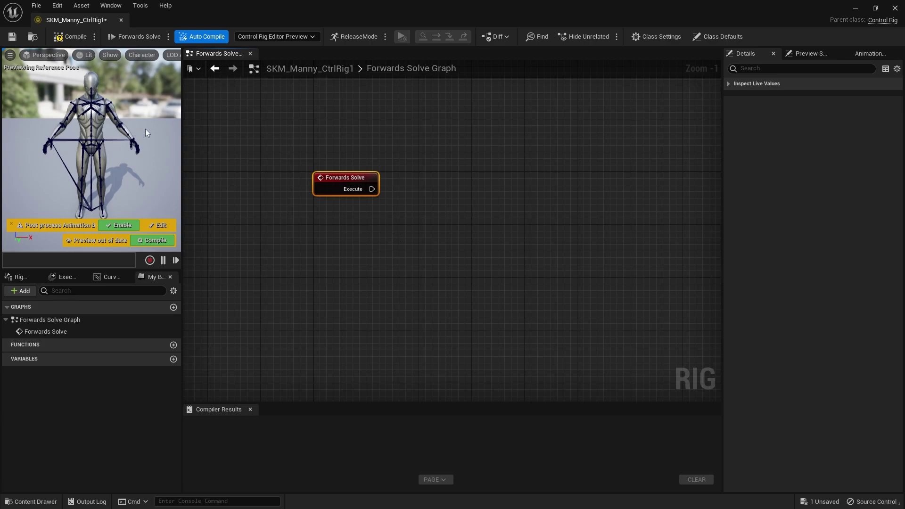
{"action": "left_click", "coordinate": [17, 280]}
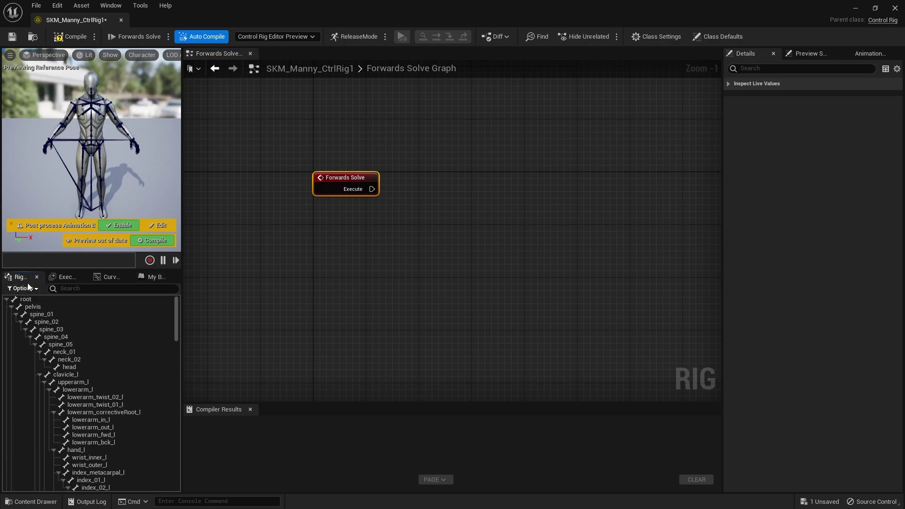
{"action": "left_click", "coordinate": [7, 299]}
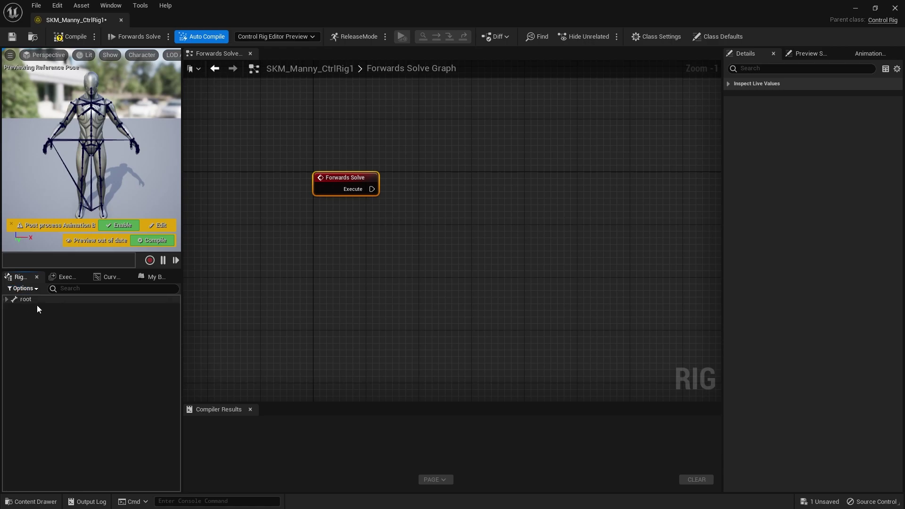
- Add a new control at the top level of the rig hierarchy and name it hand_l_ctrl
{"action": "right_click", "coordinate": [38, 315]}
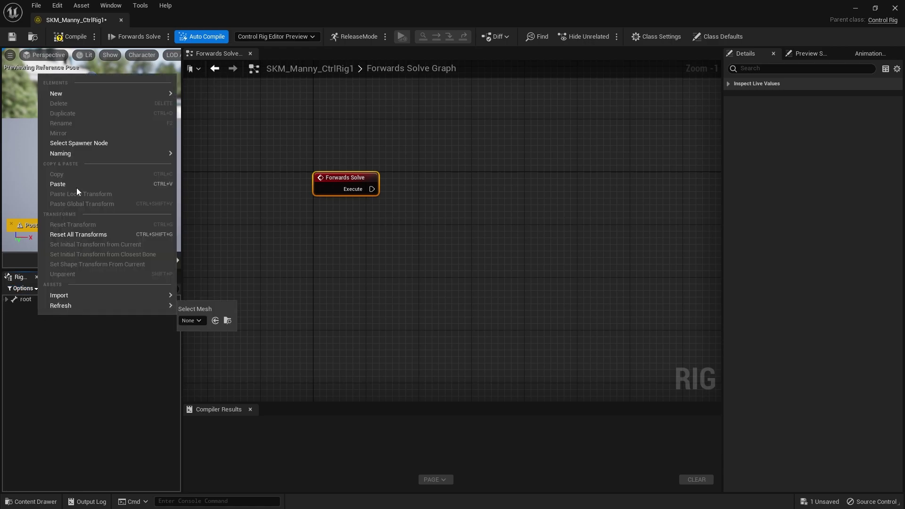
{"action": "mouse_move", "coordinate": [93, 93]}
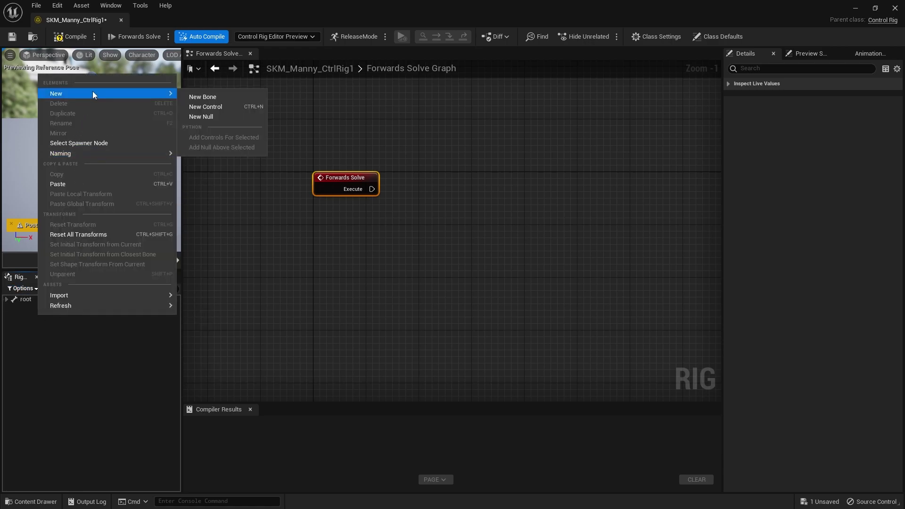
{"action": "left_click", "coordinate": [236, 107]}
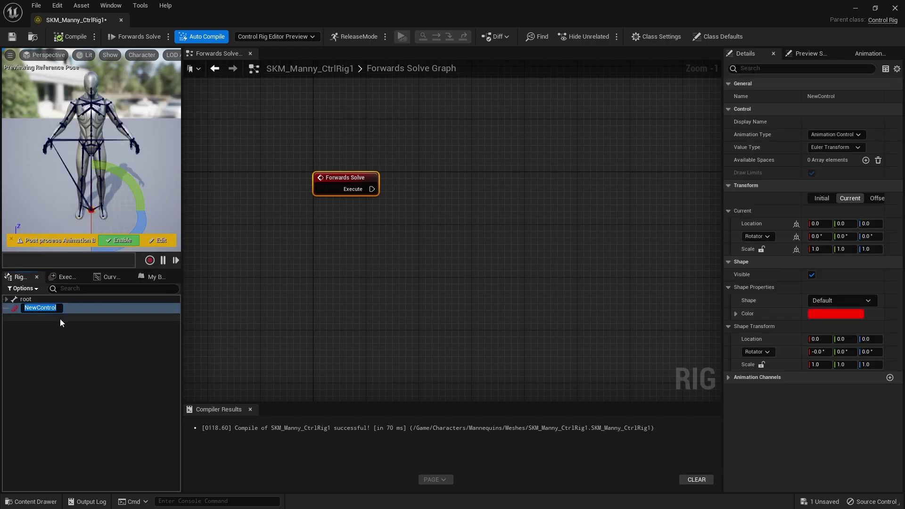
{"action": "type", "text": "hand"}
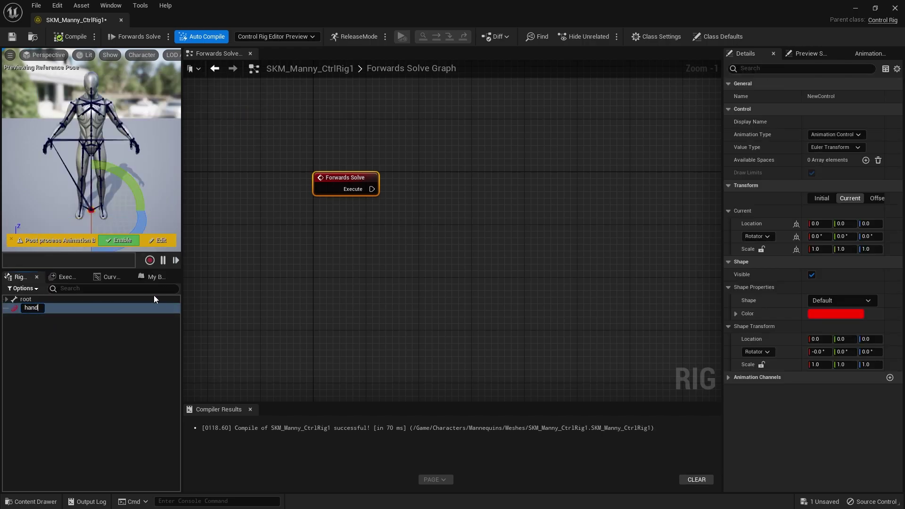
{"action": "type", "text": "_l_ctrl"}
{"action": "key", "text": "Return"}
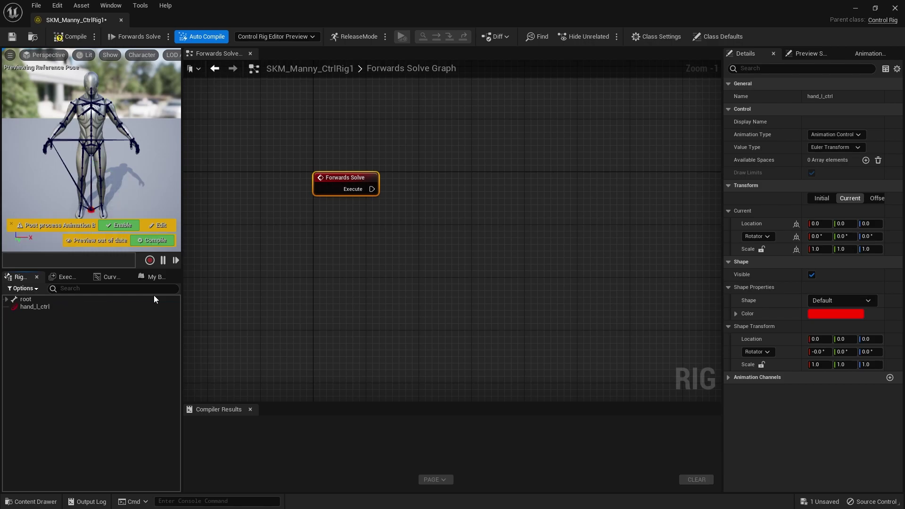
- Collapse the root bone's tree again and select the hand_l_ctrl control in the rig hierarchy
{"action": "left_click", "coordinate": [90, 211]}
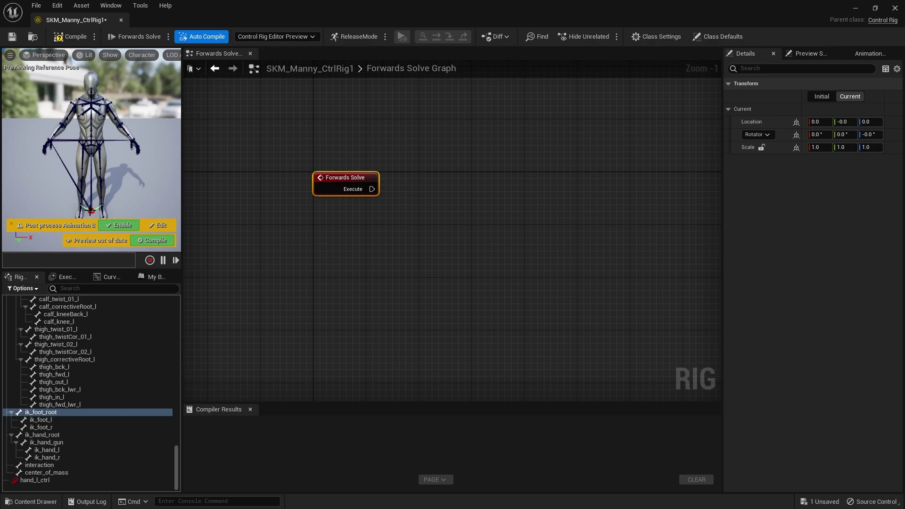
{"action": "key", "text": "f"}
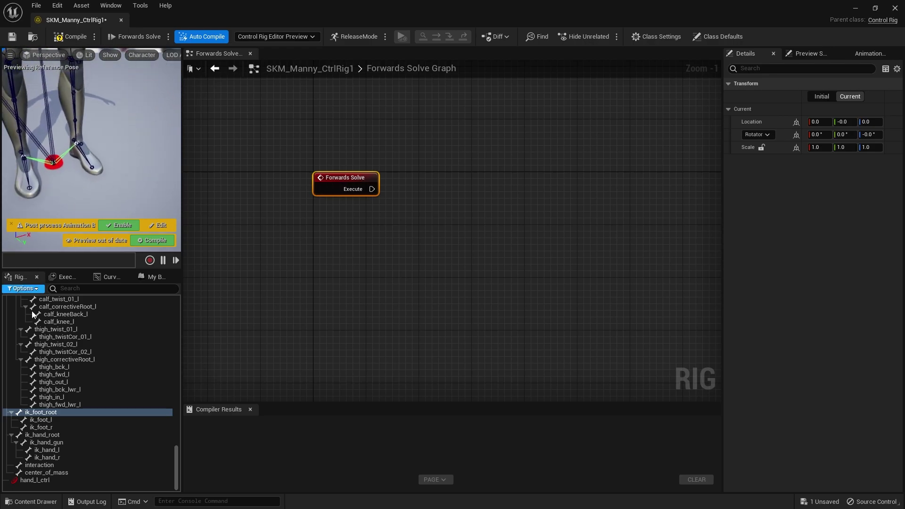
{"action": "left_click", "coordinate": [44, 481]}
{"action": "scroll", "coordinate": [61, 419], "scroll_direction": "up", "scroll_amount": 3}
{"action": "scroll", "coordinate": [61, 418], "scroll_direction": "up", "scroll_amount": 20}
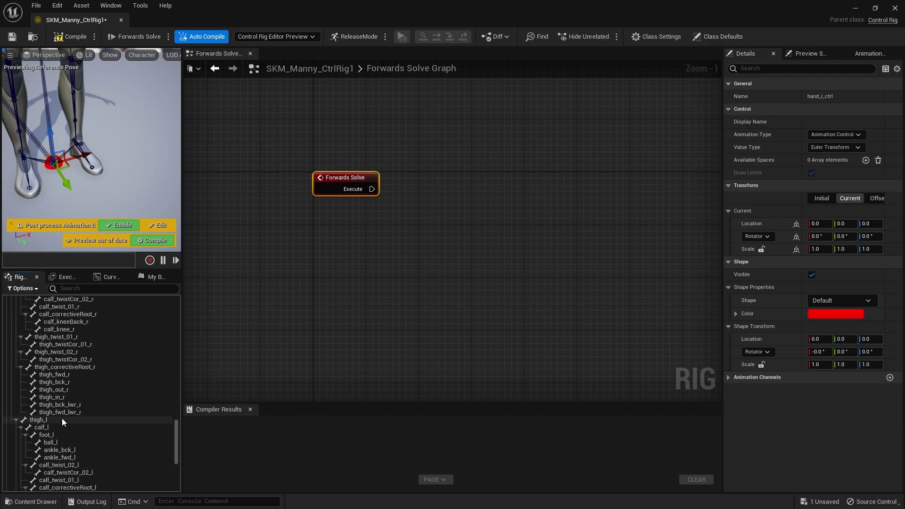
{"action": "scroll", "coordinate": [60, 413], "scroll_direction": "up", "scroll_amount": 15}
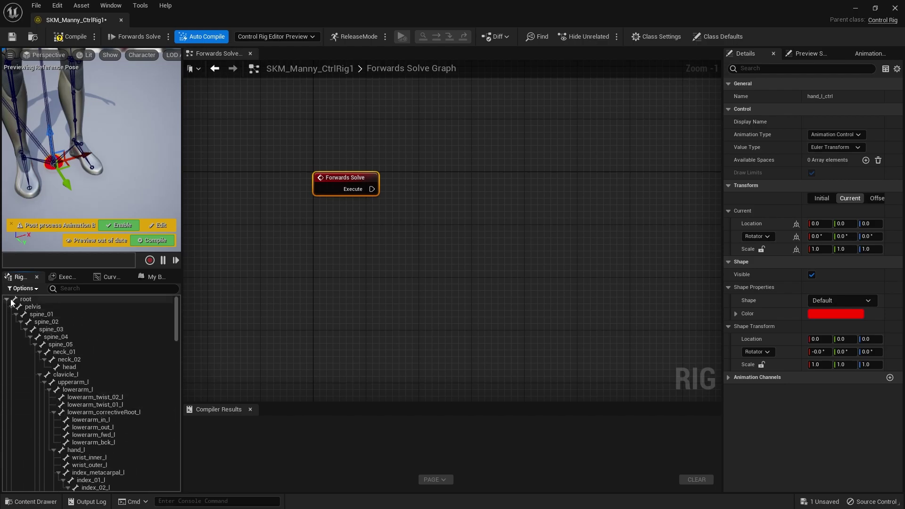
{"action": "left_click", "coordinate": [6, 299]}
{"action": "left_click", "coordinate": [41, 308]}
{"action": "key", "text": "Escape"}
- Widen the preview area and move hand_l_ctrl to the character's left wrist, at about X 47, Y 15, Z 104
{"action": "left_click_drag", "start_coordinate": [115, 197], "coordinate": [91, 107], "text": "alt"}
{"action": "scroll", "coordinate": [56, 155], "scroll_direction": "down", "scroll_amount": 5}
{"action": "key", "text": "w"}
{"action": "right_click_drag", "start_coordinate": [92, 142], "coordinate": [71, 160]}
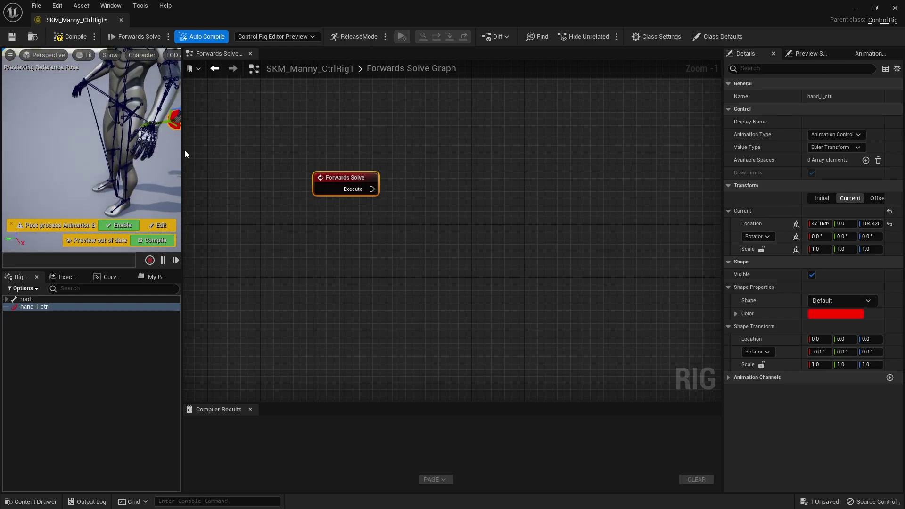
{"action": "left_click_drag", "start_coordinate": [181, 150], "coordinate": [263, 150]}
{"action": "right_click_drag", "start_coordinate": [245, 132], "coordinate": [257, 134]}
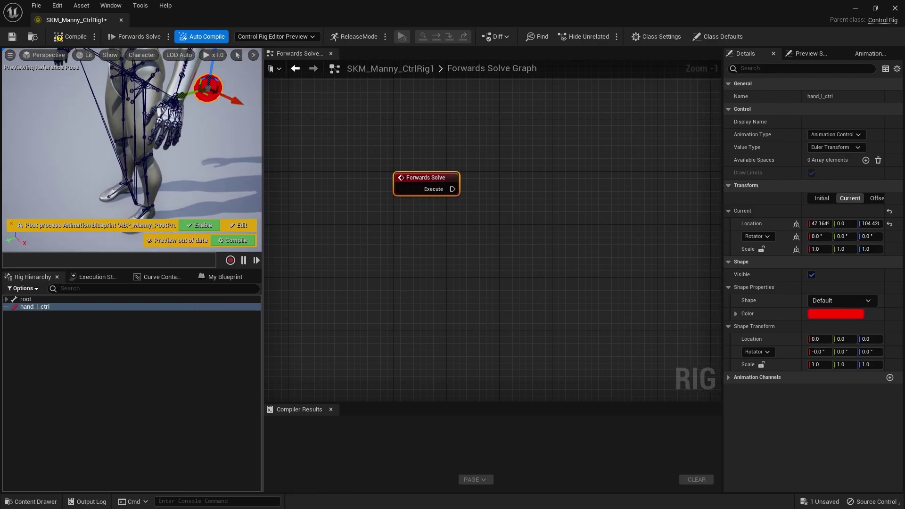
{"action": "left_click_drag", "start_coordinate": [181, 95], "coordinate": [149, 103]}
{"action": "right_click_drag", "start_coordinate": [151, 107], "coordinate": [97, 123]}
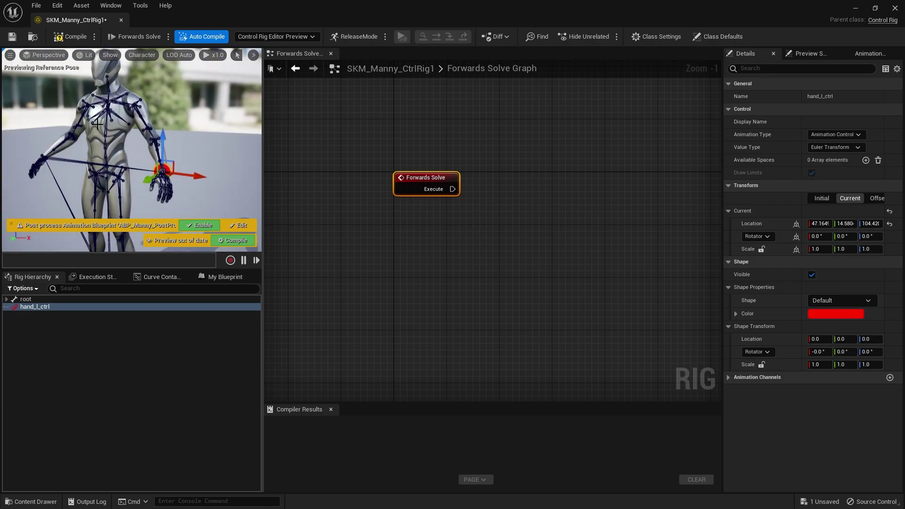
- Set the preview's bone drawing to Selected Only
{"action": "left_click", "coordinate": [143, 54]}
{"action": "mouse_move", "coordinate": [148, 112]}
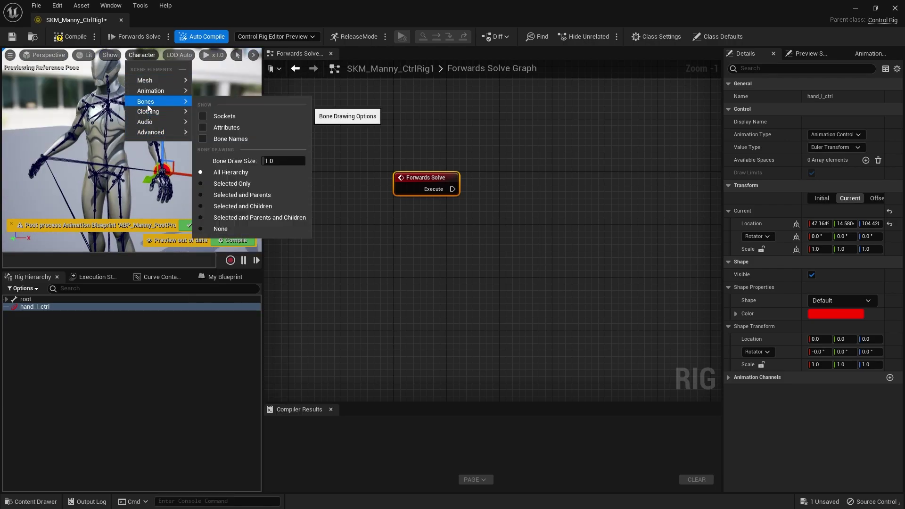
{"action": "left_click", "coordinate": [220, 182]}
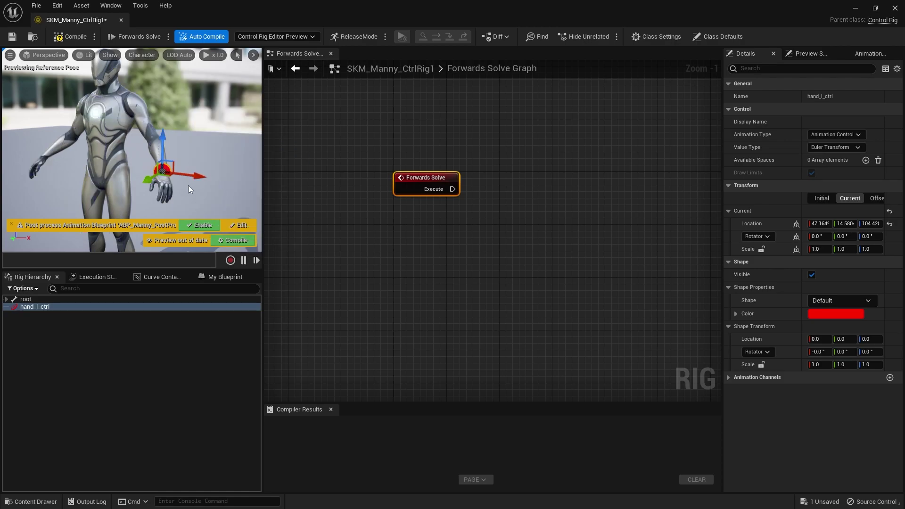
- Set hand_l_ctrl's offset transform from the closest bone and compile the rig
{"action": "key", "text": "f"}
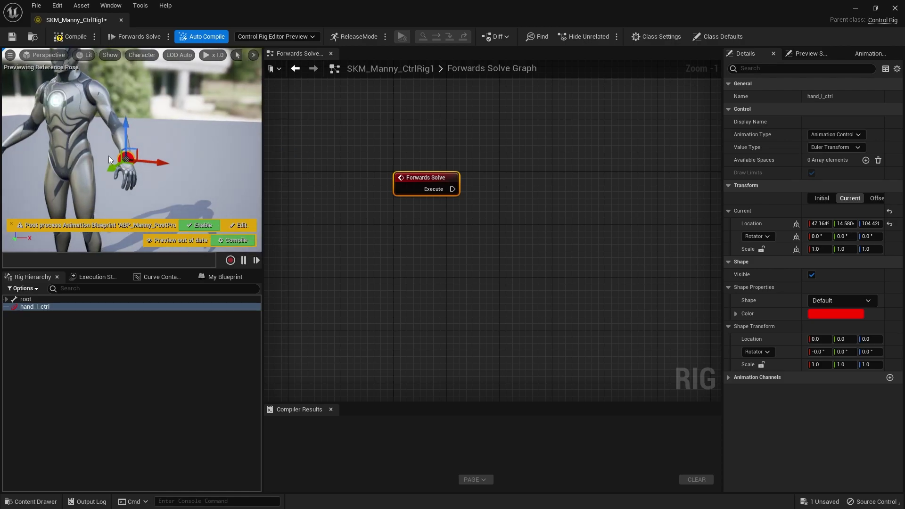
{"action": "right_click", "coordinate": [125, 159]}
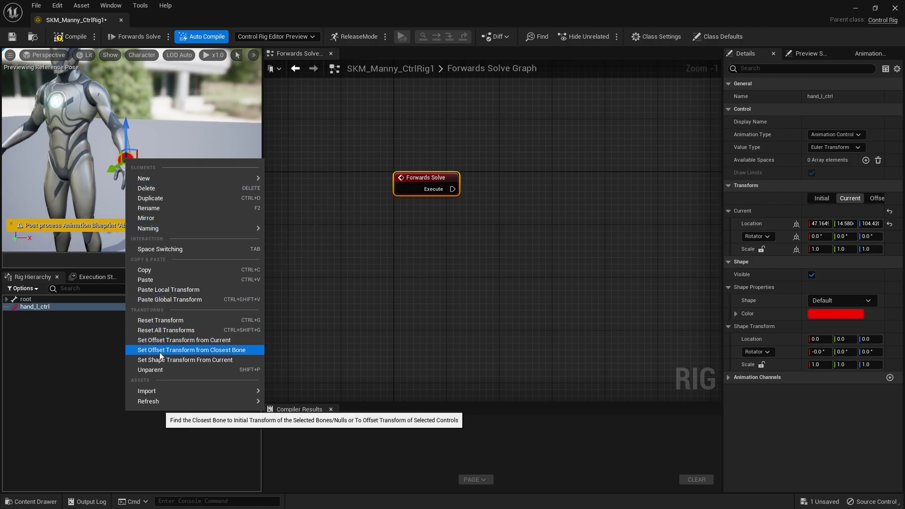
{"action": "left_click", "coordinate": [216, 352]}
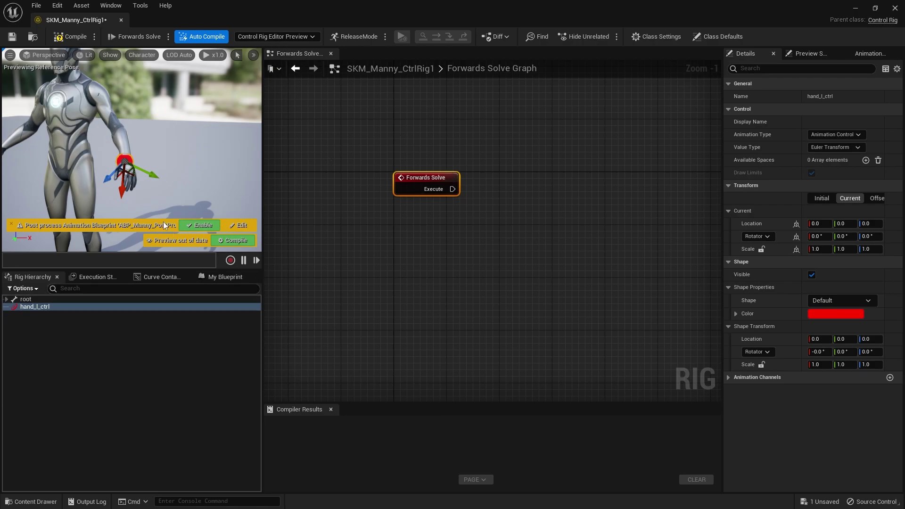
{"action": "left_click_drag", "start_coordinate": [122, 192], "coordinate": [214, 156]}
{"action": "left_click", "coordinate": [246, 242]}
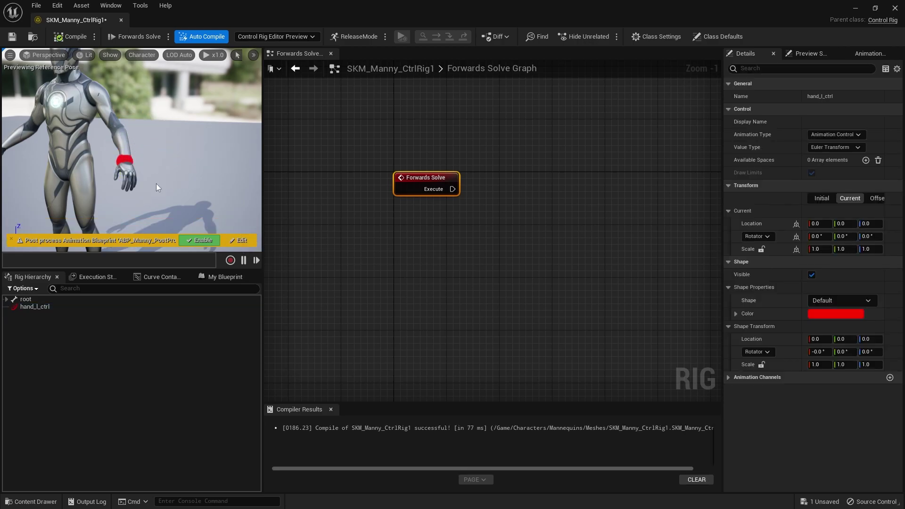
- Test-move hand_l_ctrl along its red X axis and undo the move
{"action": "left_click", "coordinate": [130, 157]}
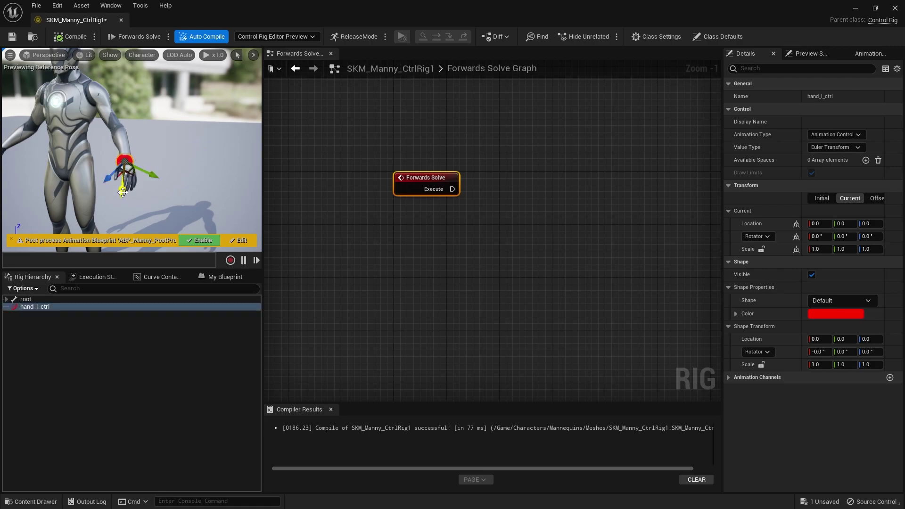
{"action": "left_click_drag", "start_coordinate": [122, 192], "coordinate": [142, 141]}
{"action": "key", "text": "ctrl+z"}
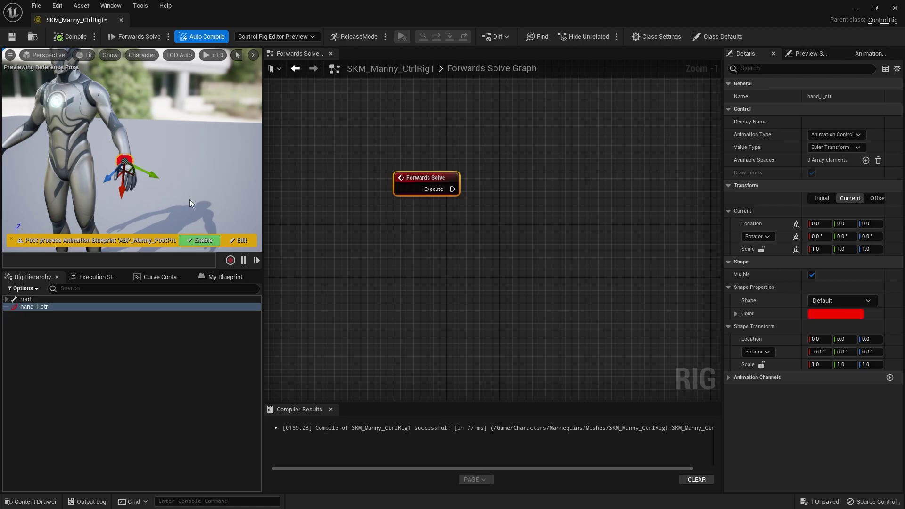
- Add a Basic IK node to the graph and connect its execution input to Forwards Solve
{"action": "right_click_drag", "start_coordinate": [339, 198], "coordinate": [375, 180]}
{"action": "left_click_drag", "start_coordinate": [196, 178], "coordinate": [240, 180], "text": "alt"}
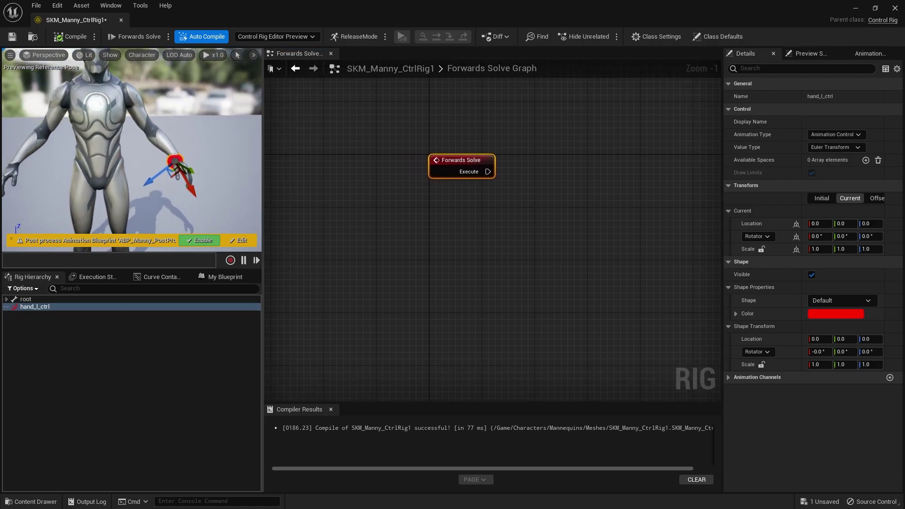
{"action": "right_click_drag", "start_coordinate": [384, 224], "coordinate": [264, 248]}
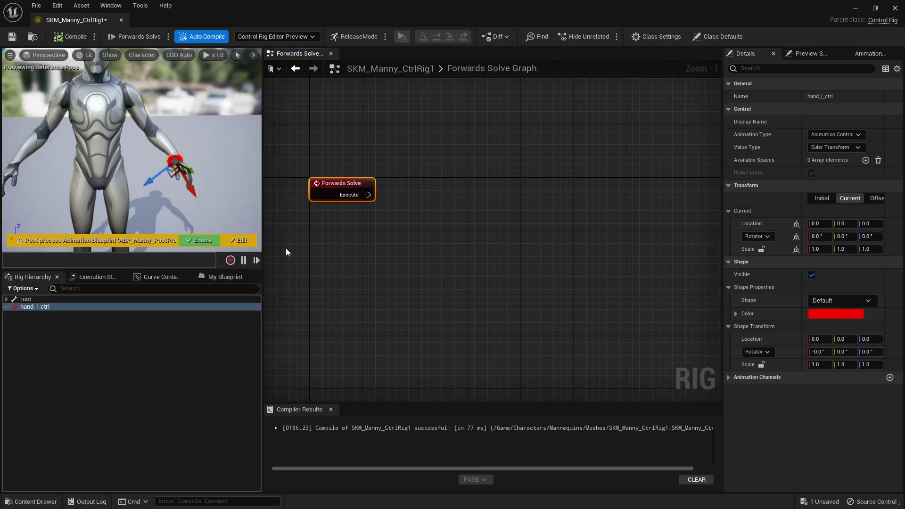
{"action": "right_click_drag", "start_coordinate": [490, 185], "coordinate": [492, 186]}
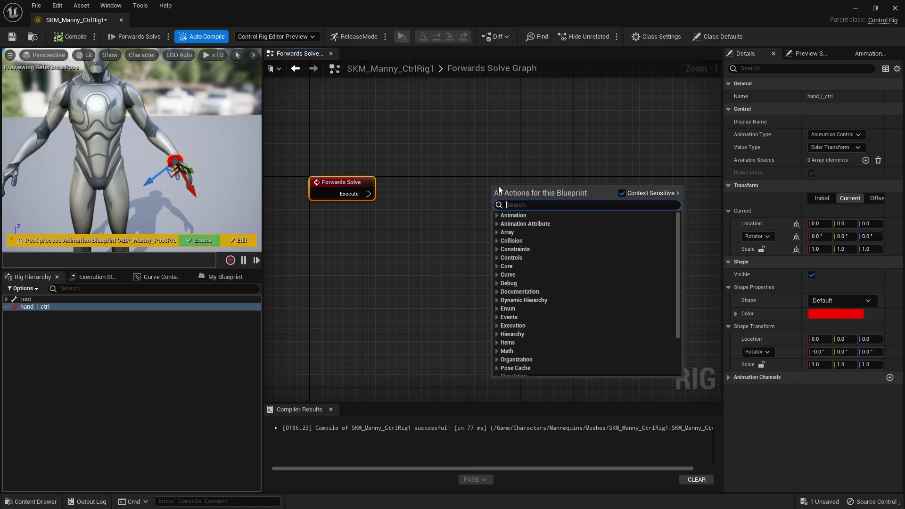
{"action": "type", "text": "ik"}
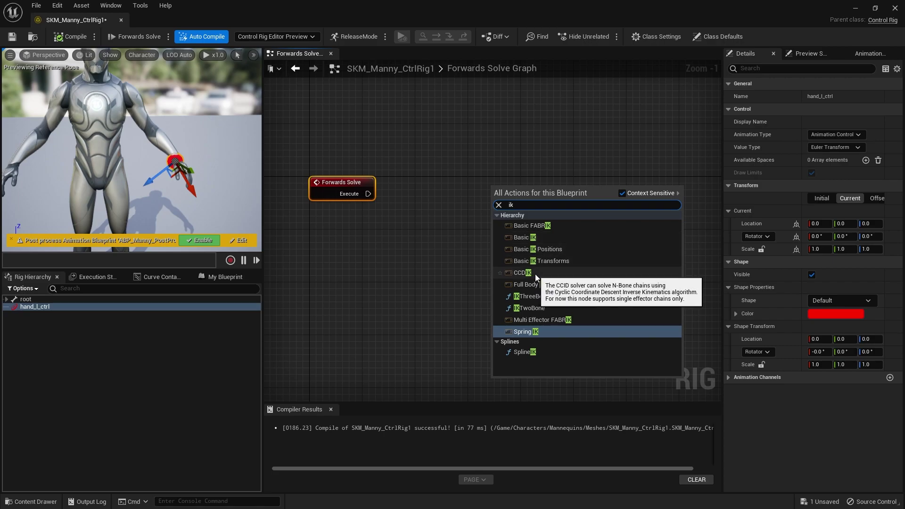
{"action": "left_click", "coordinate": [541, 238]}
{"action": "left_click", "coordinate": [542, 238]}
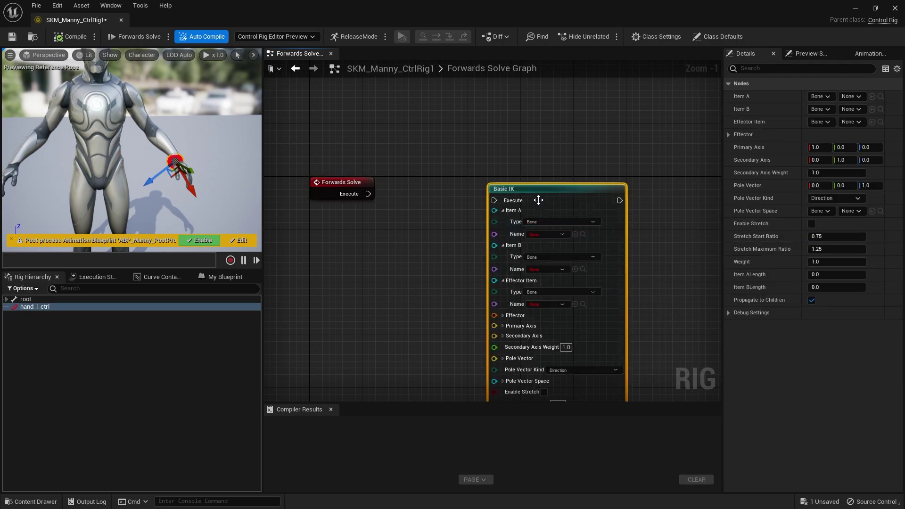
{"action": "left_click_drag", "start_coordinate": [568, 209], "coordinate": [554, 196]}
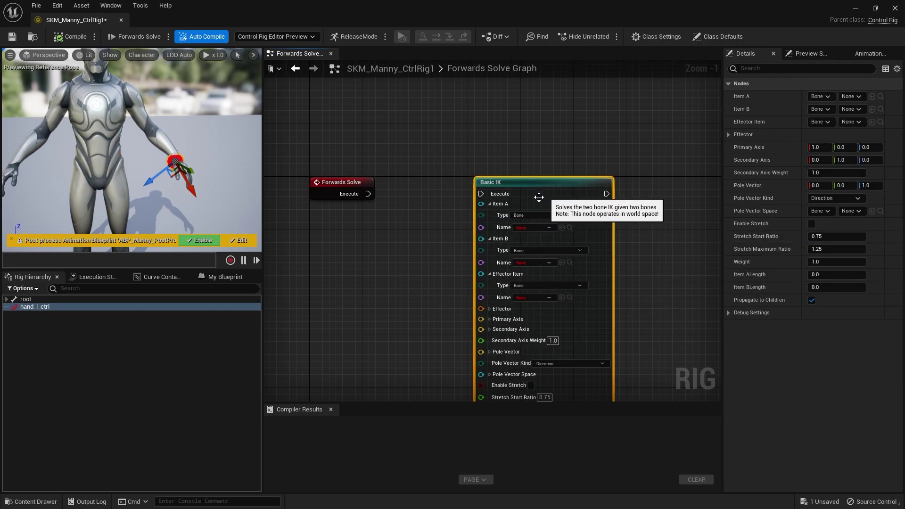
{"action": "left_click_drag", "start_coordinate": [481, 194], "coordinate": [368, 194]}
- Set the Basic IK node's Item A bone to upperarm_l
{"action": "right_click_drag", "start_coordinate": [433, 274], "coordinate": [342, 246]}
{"action": "scroll", "coordinate": [403, 219], "scroll_direction": "up", "scroll_amount": 1}
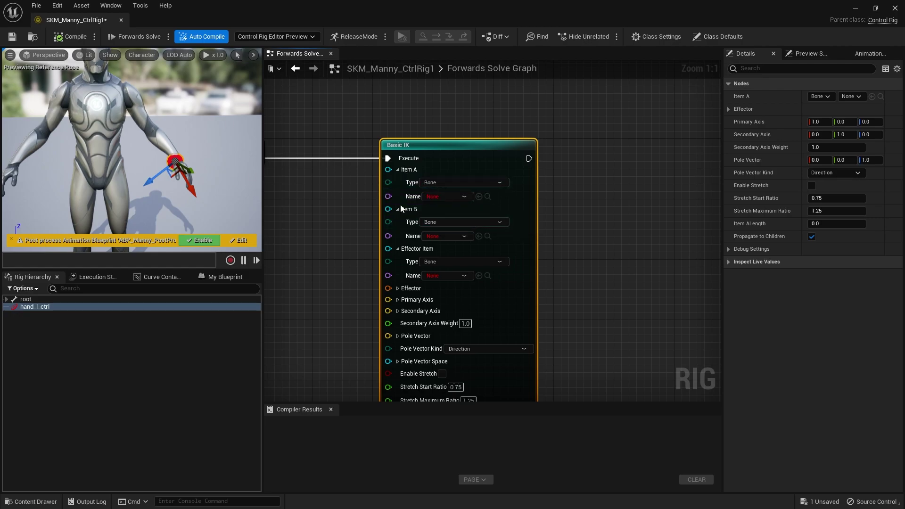
{"action": "left_click", "coordinate": [447, 196]}
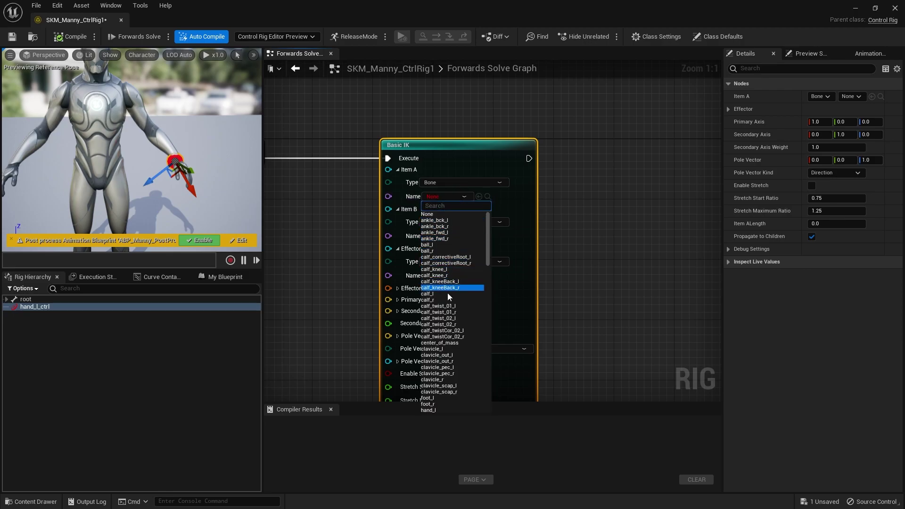
{"action": "type", "text": "upper"}
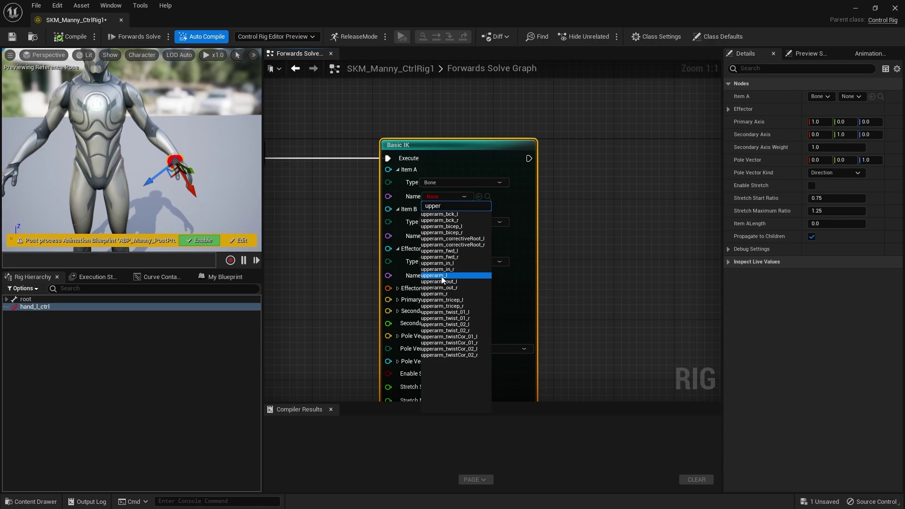
{"action": "right_click_drag", "start_coordinate": [238, 198], "coordinate": [260, 210]}
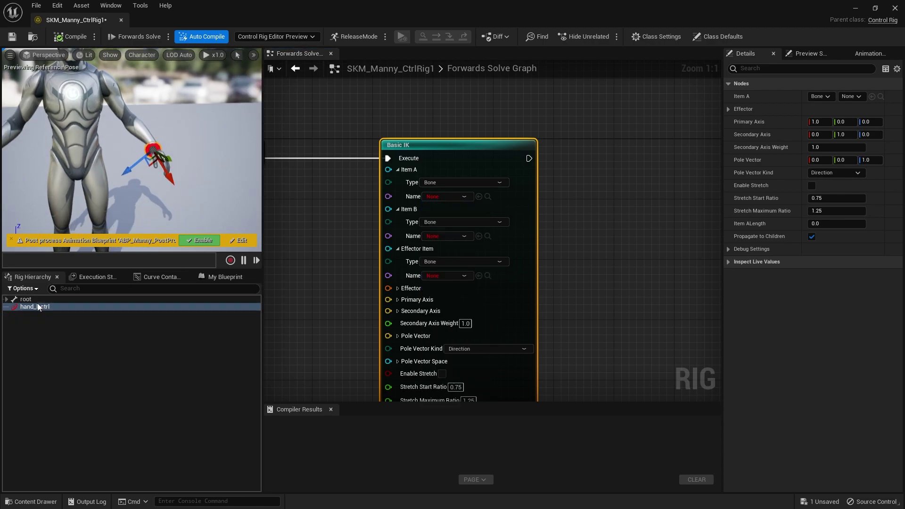
{"action": "left_click", "coordinate": [449, 198]}
{"action": "type", "text": "upper"}
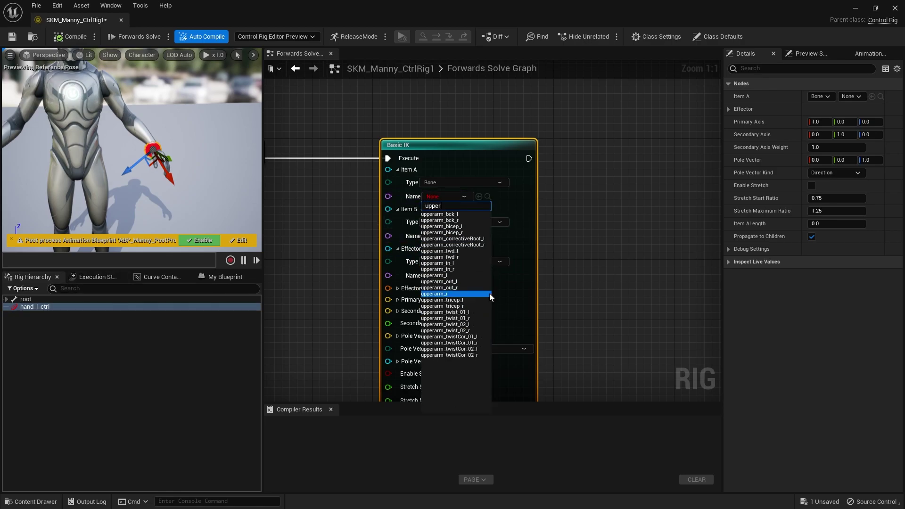
{"action": "left_click", "coordinate": [441, 276]}
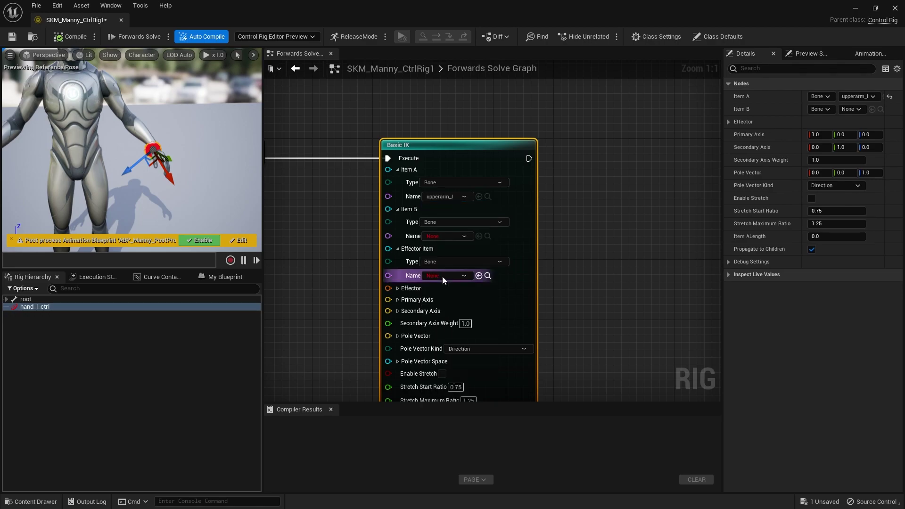
- Set the Basic IK node's Item B bone to lowerarm_l and its Effector Item bone to hand_l
{"action": "left_click", "coordinate": [437, 235]}
{"action": "type", "text": "lower"}
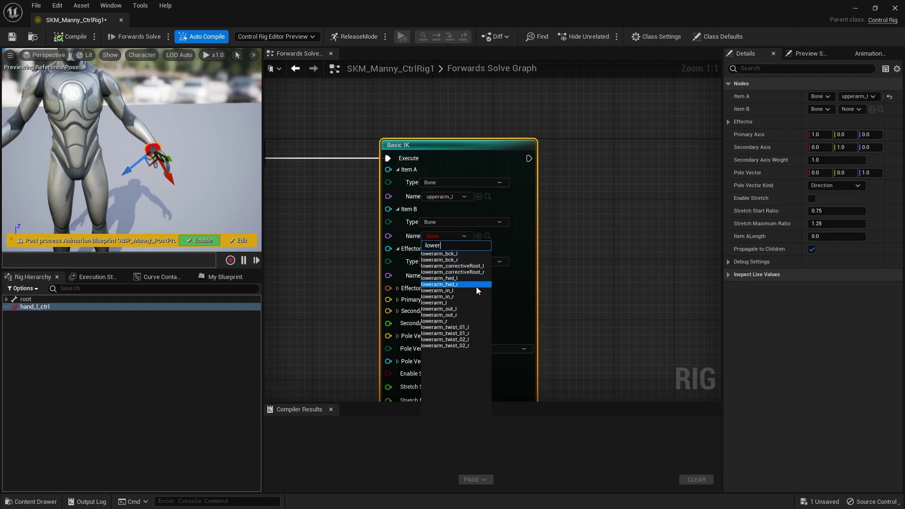
{"action": "left_click", "coordinate": [444, 303]}
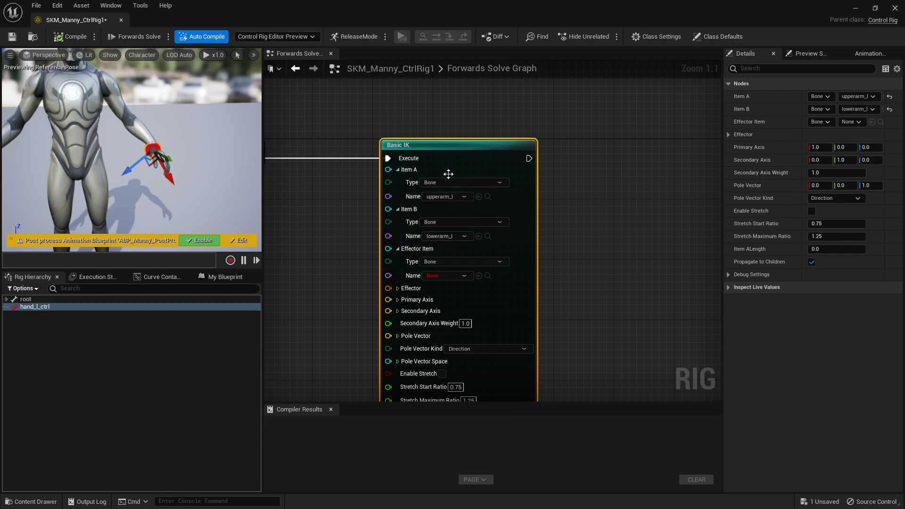
{"action": "left_click", "coordinate": [451, 277]}
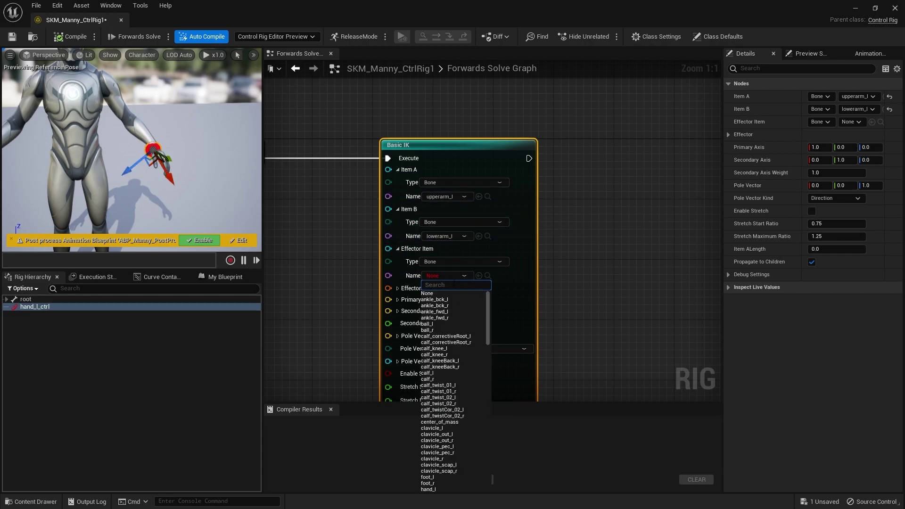
{"action": "type", "text": "hand"}
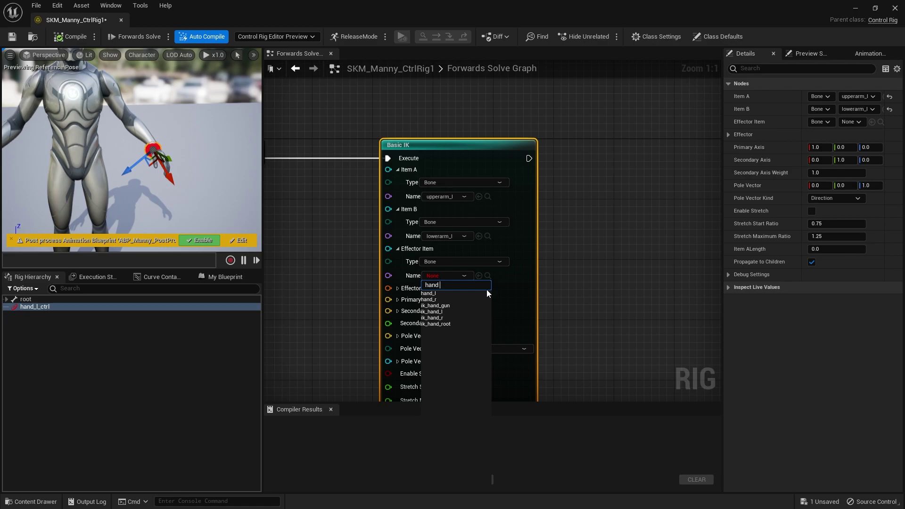
{"action": "left_click", "coordinate": [430, 294]}
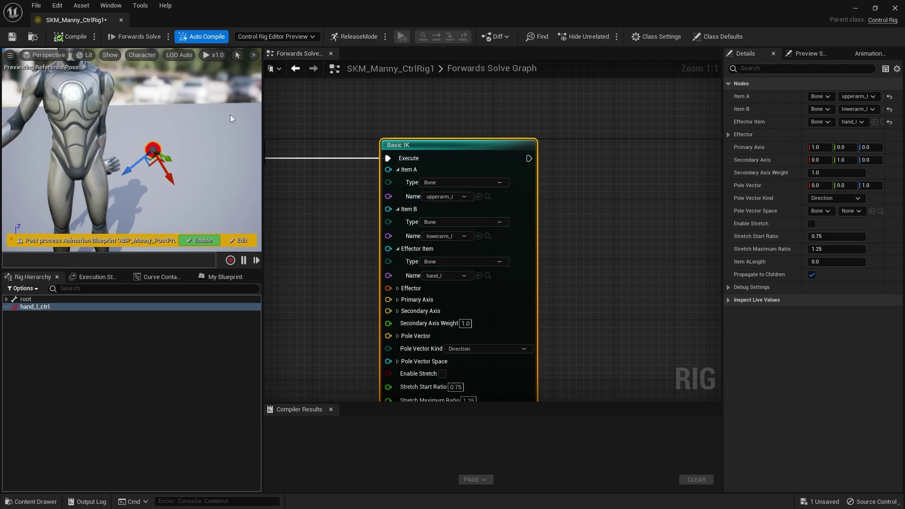
- Test-move hand_l_ctrl away from the character in the preview and undo the move
{"action": "right_click_drag", "start_coordinate": [207, 156], "coordinate": [191, 158]}
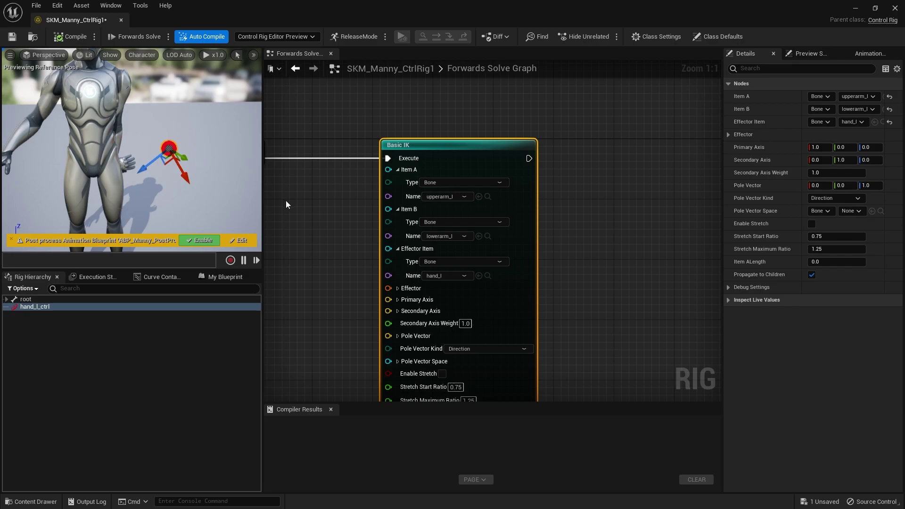
{"action": "left_click_drag", "start_coordinate": [236, 186], "coordinate": [146, 199], "text": "alt"}
{"action": "right_click_drag", "start_coordinate": [189, 174], "coordinate": [237, 186]}
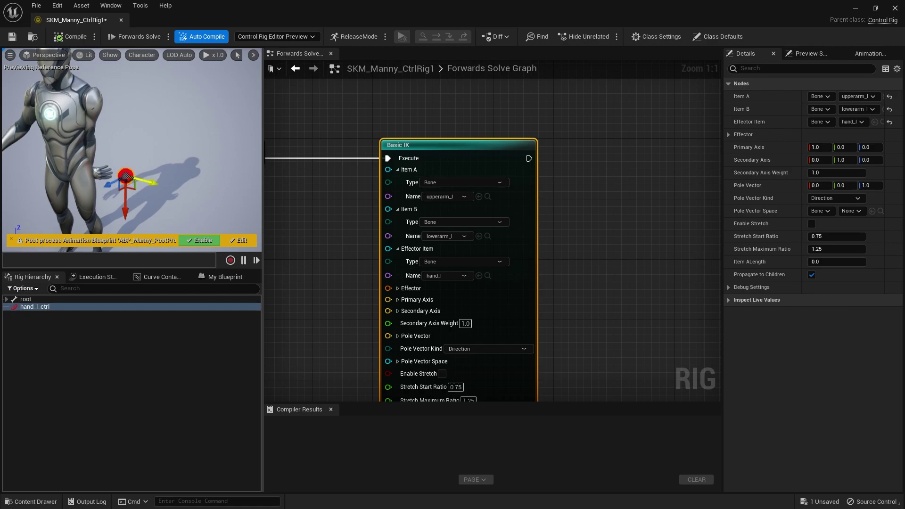
{"action": "left_click_drag", "start_coordinate": [134, 184], "coordinate": [185, 200]}
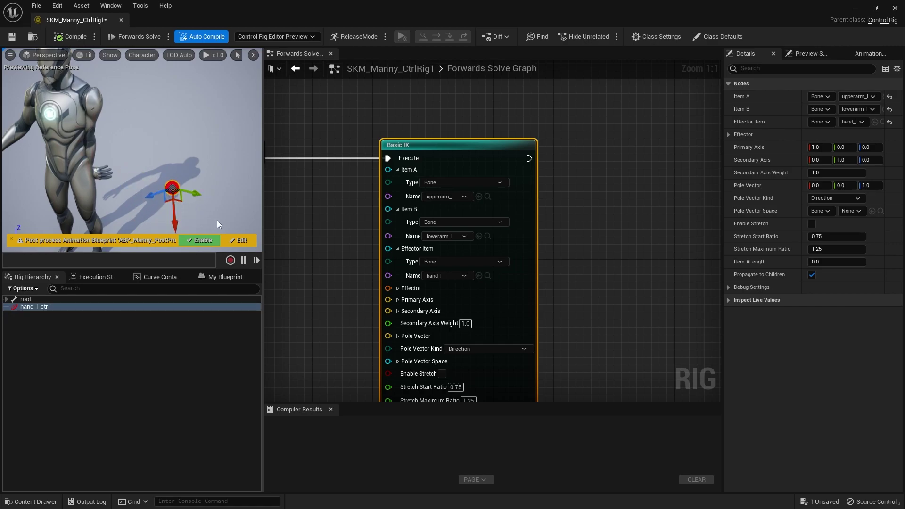
{"action": "key", "text": "ctrl+z"}
- Add a Get Transform node for hand_l_ctrl and connect its Transform output to the Basic IK node's Effector input
{"action": "left_click_drag", "start_coordinate": [198, 200], "coordinate": [146, 194], "text": "alt"}
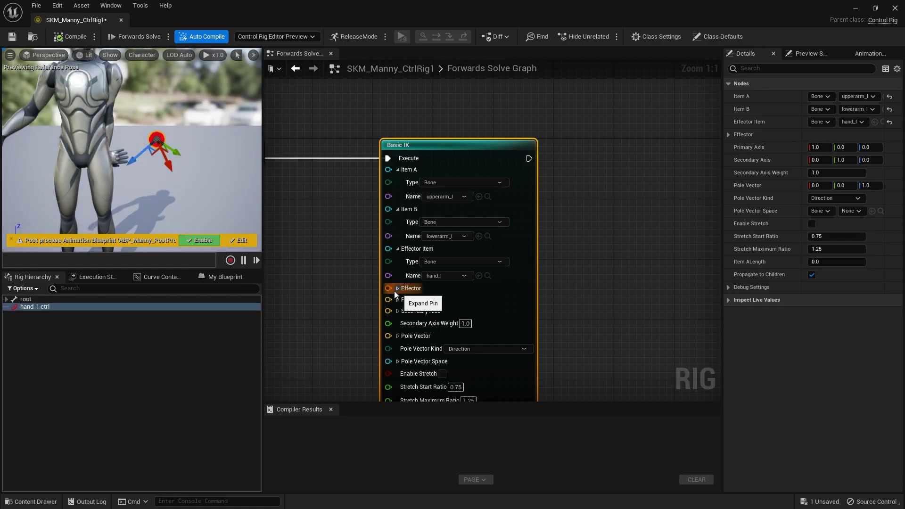
{"action": "right_click_drag", "start_coordinate": [345, 284], "coordinate": [477, 266]}
{"action": "left_click_drag", "start_coordinate": [38, 308], "coordinate": [330, 240]}
{"action": "left_click", "coordinate": [361, 258]}
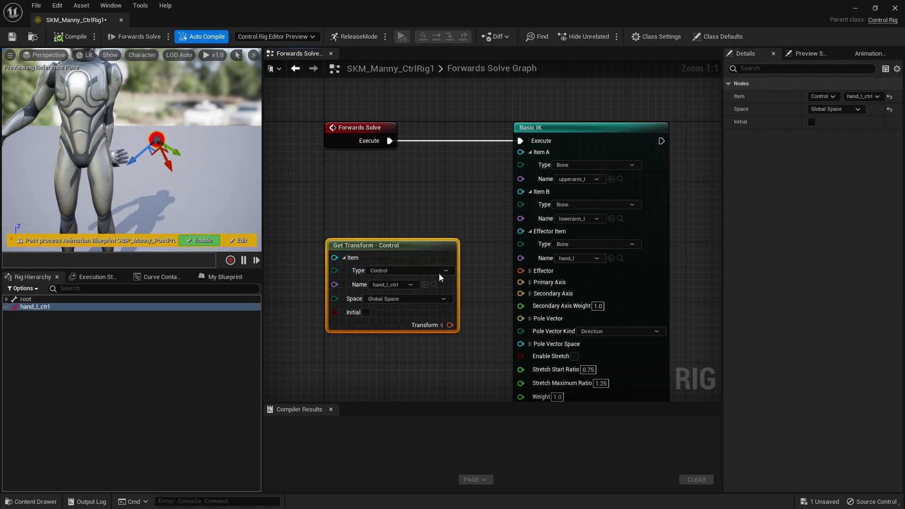
{"action": "left_click_drag", "start_coordinate": [426, 260], "coordinate": [381, 243]}
{"action": "left_click_drag", "start_coordinate": [410, 305], "coordinate": [524, 271]}
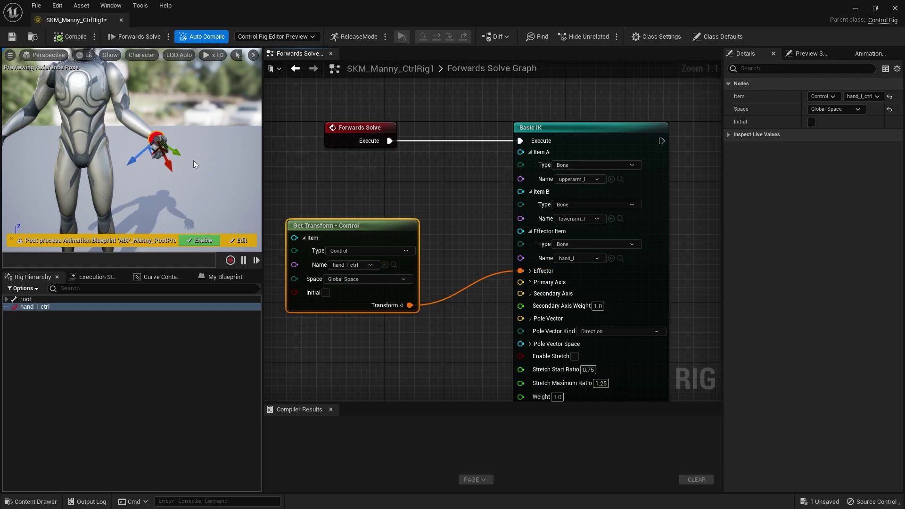
- Expand Basic IK's Pole Vector input and move the hand_l_ctrl Get Transform node farther away from Basic IK
{"action": "left_click_drag", "start_coordinate": [188, 180], "coordinate": [191, 208], "text": "alt"}
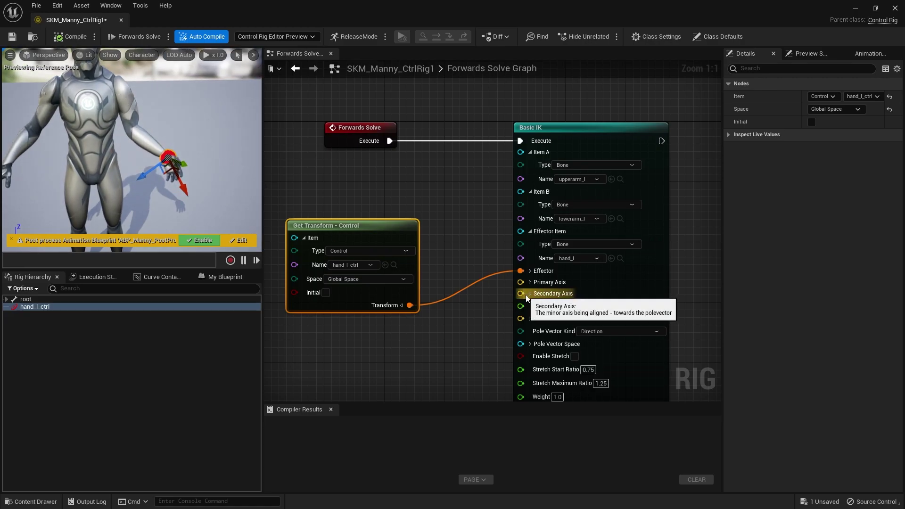
{"action": "left_click", "coordinate": [530, 319]}
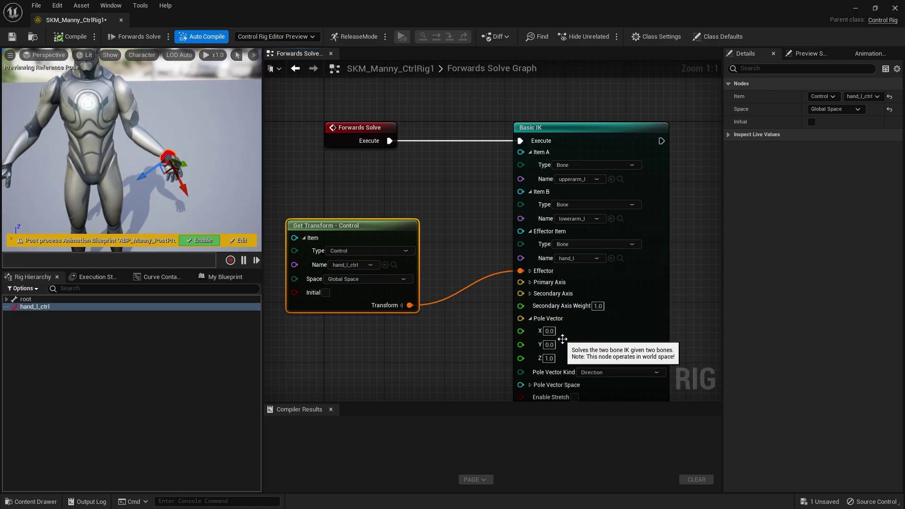
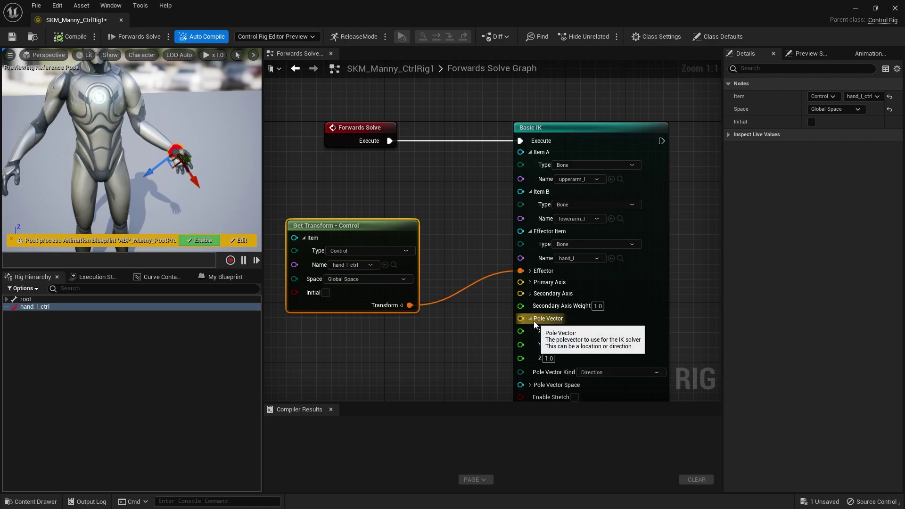
{"action": "right_click_drag", "start_coordinate": [490, 326], "coordinate": [593, 278]}
{"action": "left_click_drag", "start_coordinate": [503, 248], "coordinate": [397, 228]}
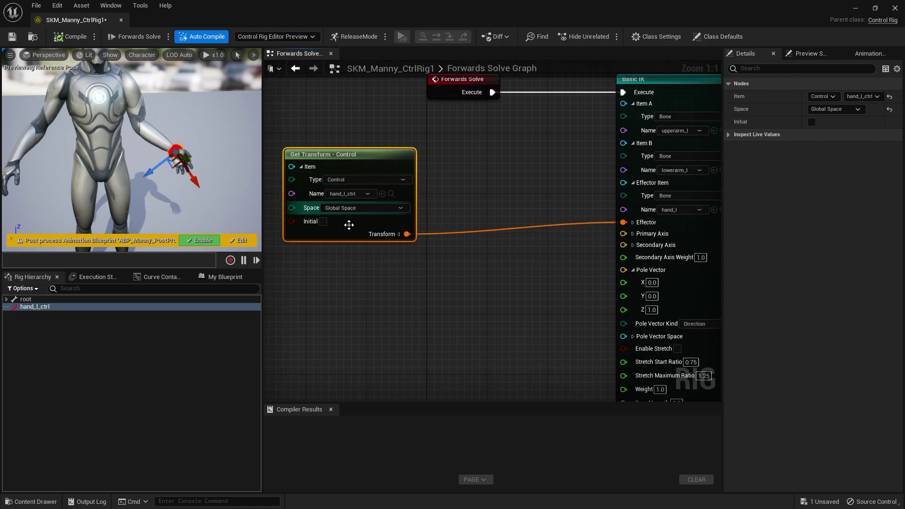
{"action": "mouse_move", "coordinate": [228, 162]}
{"action": "left_mouse_down", "text": "alt"}
{"action": "mouse_move", "coordinate": [203, 162]}
{"action": "mouse_move", "coordinate": [222, 159]}
{"action": "left_mouse_up", "text": "alt"}
{"action": "right_click_drag", "start_coordinate": [398, 256], "coordinate": [395, 252]}
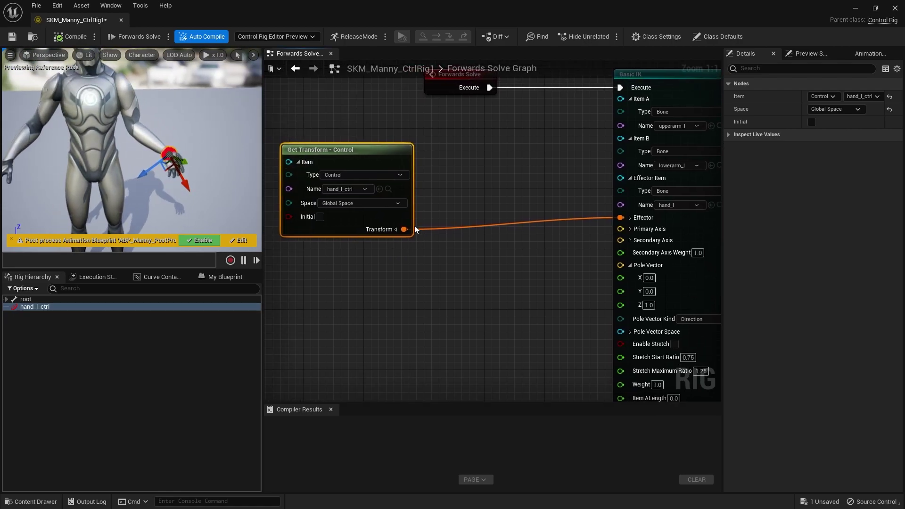
{"action": "left_click_drag", "start_coordinate": [416, 228], "coordinate": [379, 229]}
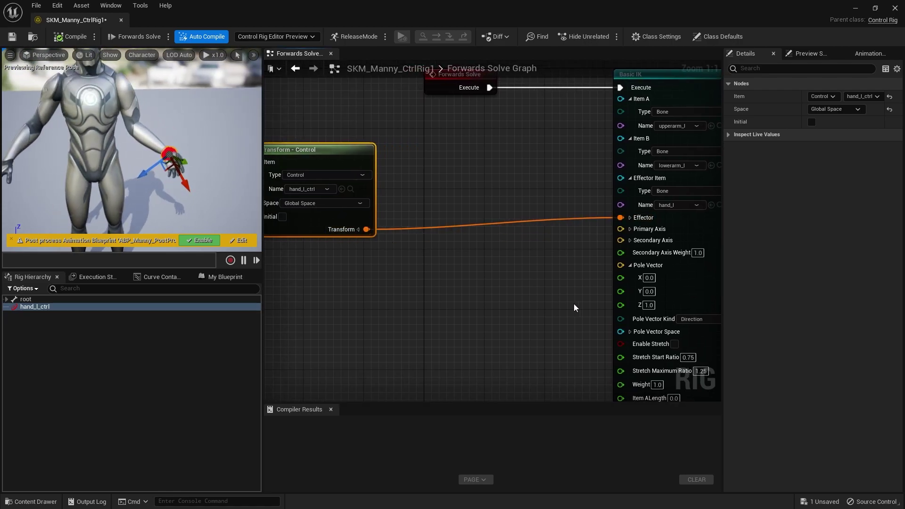
- Set the Basic IK node's Pole Vector Kind to Location
{"action": "right_click_drag", "start_coordinate": [574, 308], "coordinate": [472, 292]}
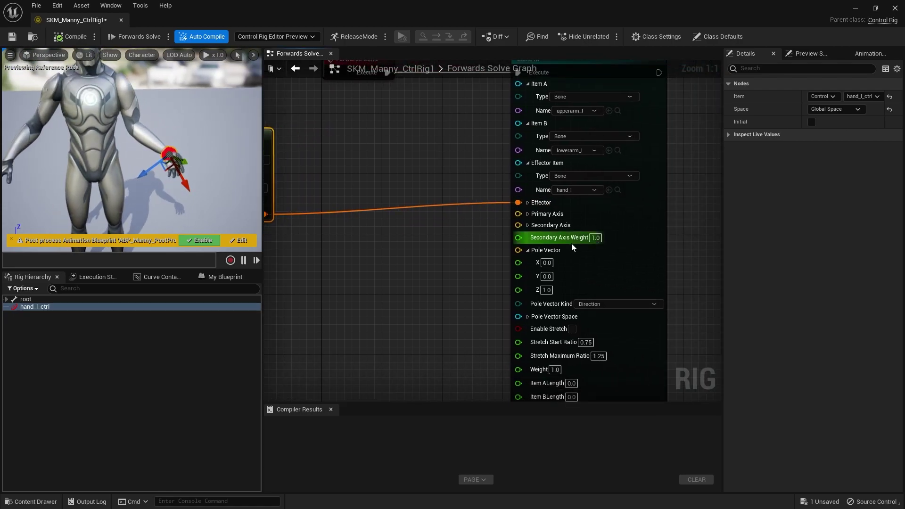
{"action": "left_click", "coordinate": [593, 307]}
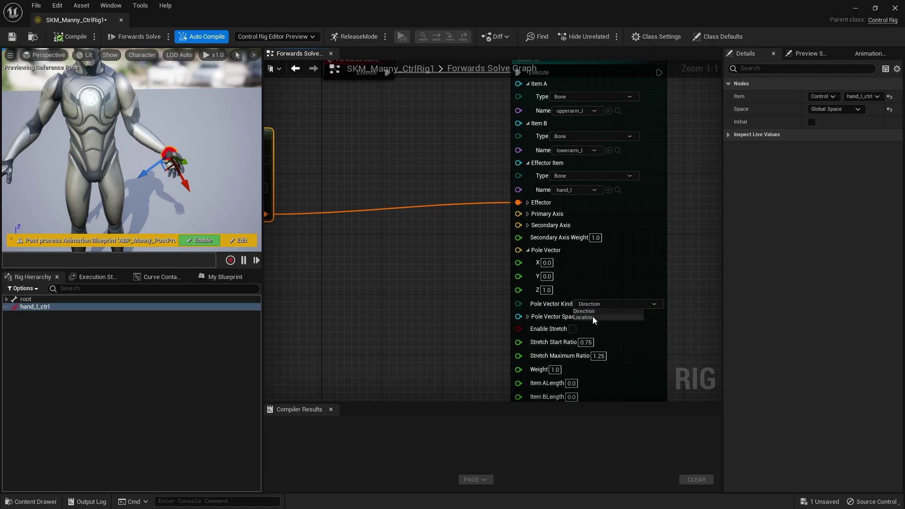
{"action": "left_click", "coordinate": [593, 316]}
- Add a Make Absolute node that takes the hand_l_ctrl transform as its Local input
{"action": "right_click_drag", "start_coordinate": [423, 286], "coordinate": [511, 290]}
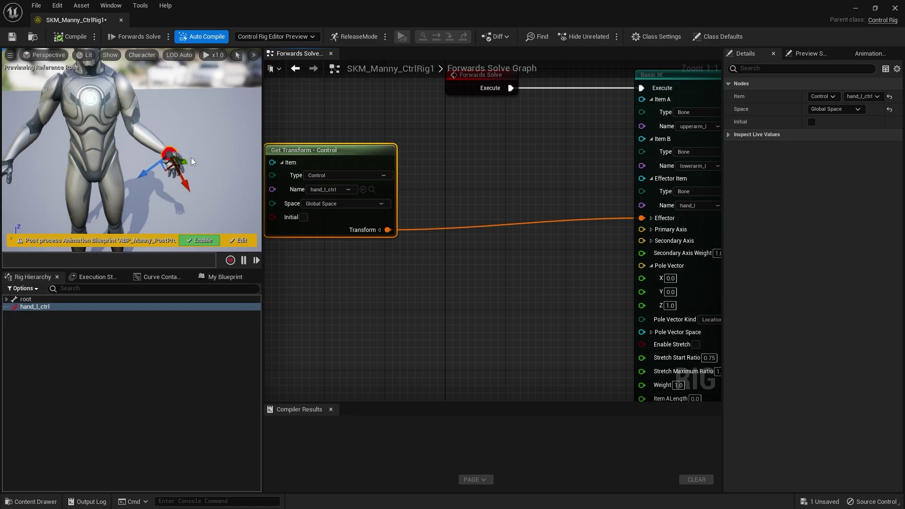
{"action": "right_click_drag", "start_coordinate": [435, 264], "coordinate": [416, 242]}
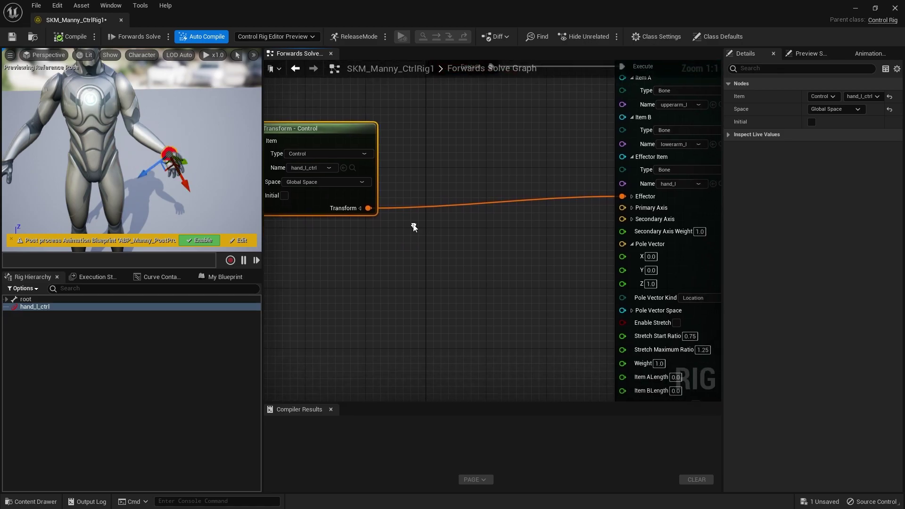
{"action": "left_click_drag", "start_coordinate": [368, 209], "coordinate": [424, 250]}
{"action": "type", "text": "absolut"}
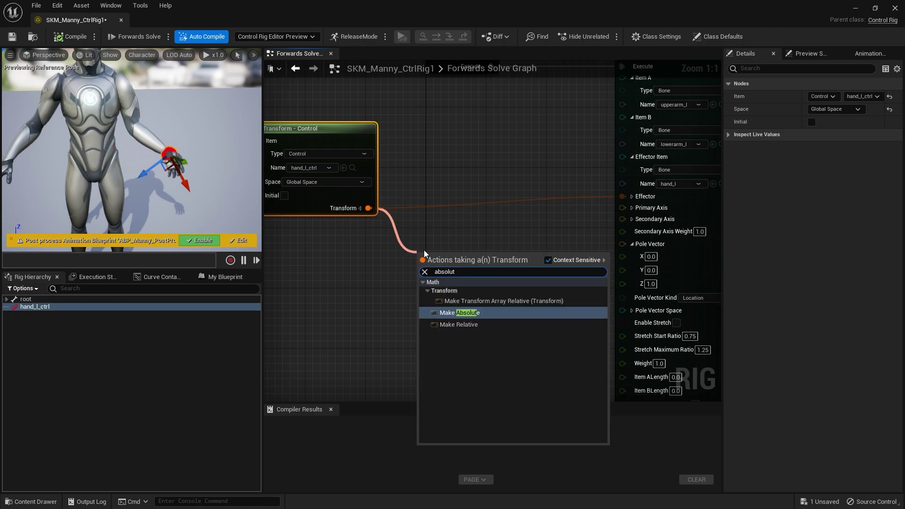
{"action": "key", "text": "Return"}
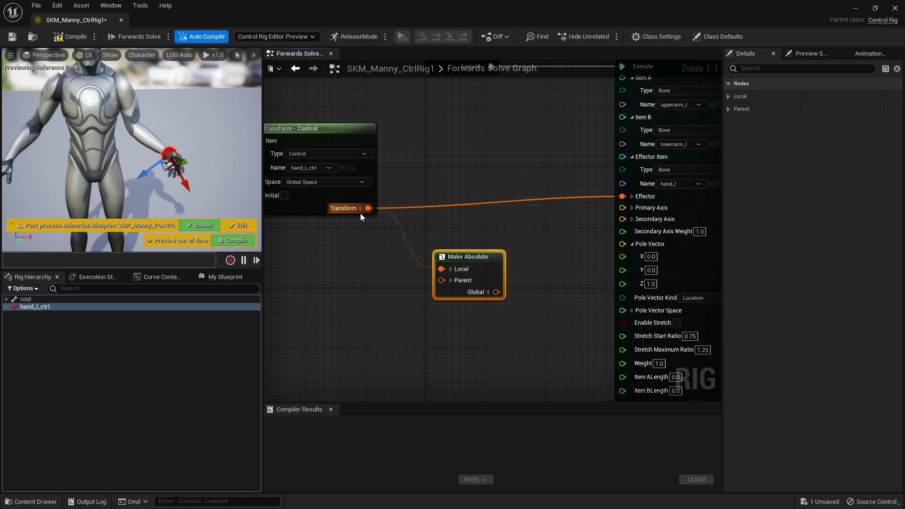
- Move the hand_l_ctrl transform link to Make Absolute's Parent input and connect its Global Translation to Basic IK's Pole Vector
{"action": "left_click_drag", "start_coordinate": [442, 270], "coordinate": [443, 281], "text": "ctrl"}
{"action": "left_click_drag", "start_coordinate": [503, 296], "coordinate": [487, 274]}
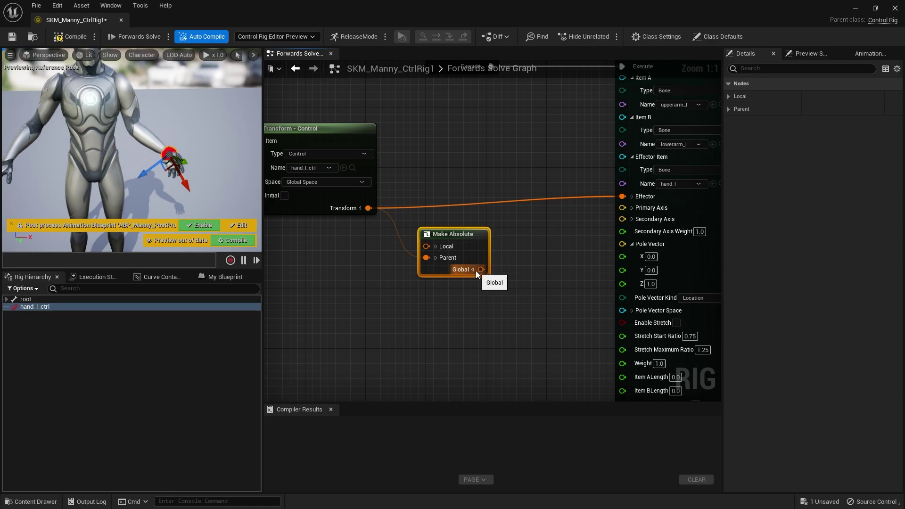
{"action": "left_click", "coordinate": [474, 270]}
{"action": "left_click_drag", "start_coordinate": [497, 291], "coordinate": [632, 250]}
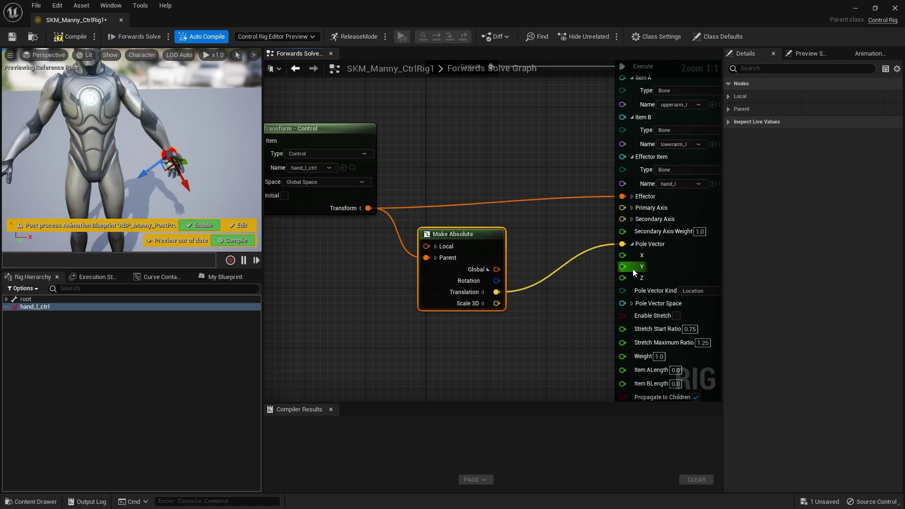
{"action": "left_click", "coordinate": [631, 245]}
- Expand Make Absolute's Local input down to its Translation and set the Y offset to 30
{"action": "right_click_drag", "start_coordinate": [447, 333], "coordinate": [478, 303]}
{"action": "left_click_drag", "start_coordinate": [468, 260], "coordinate": [483, 306]}
{"action": "left_click", "coordinate": [482, 262]}
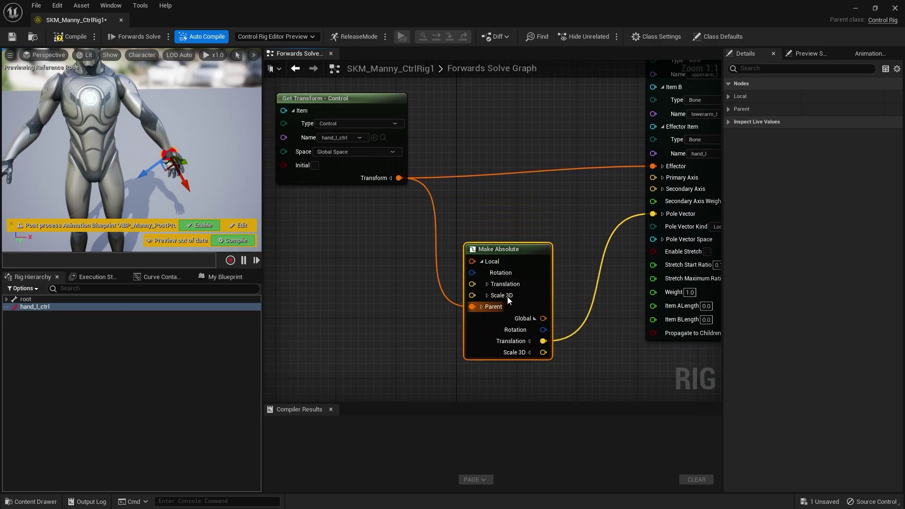
{"action": "left_click_drag", "start_coordinate": [161, 160], "coordinate": [104, 182], "text": "alt"}
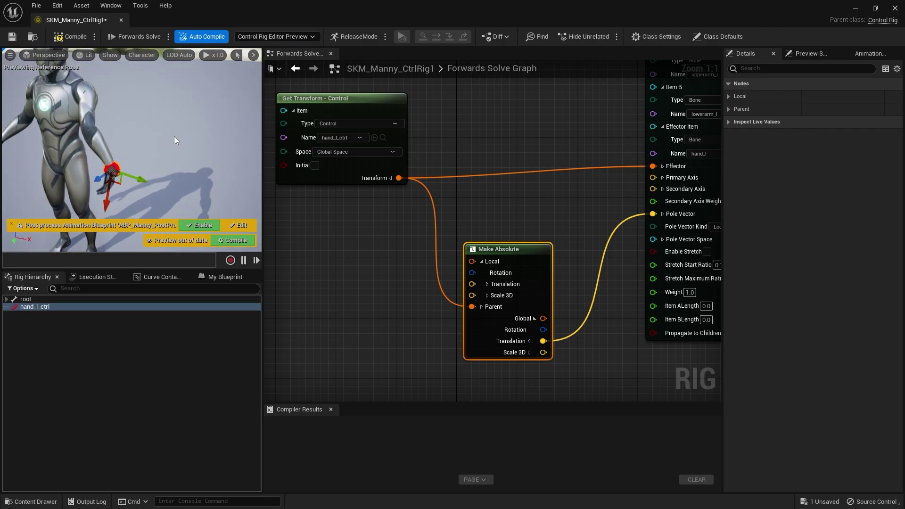
{"action": "left_click", "coordinate": [488, 283]}
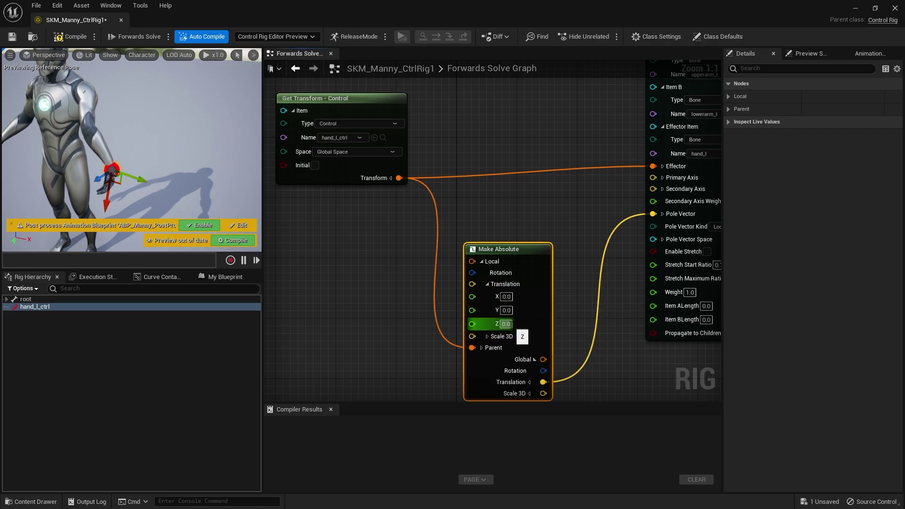
{"action": "left_click", "coordinate": [506, 310]}
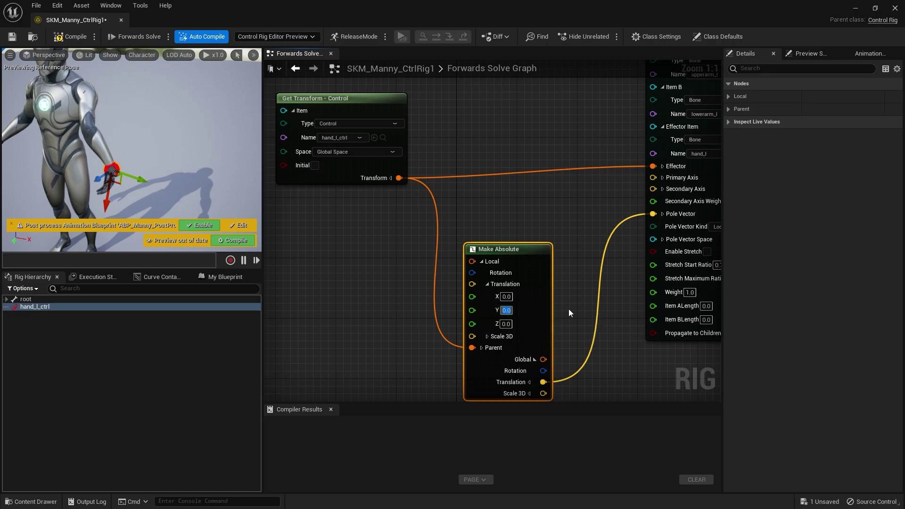
{"action": "type", "text": "30"}
{"action": "key", "text": "Return"}
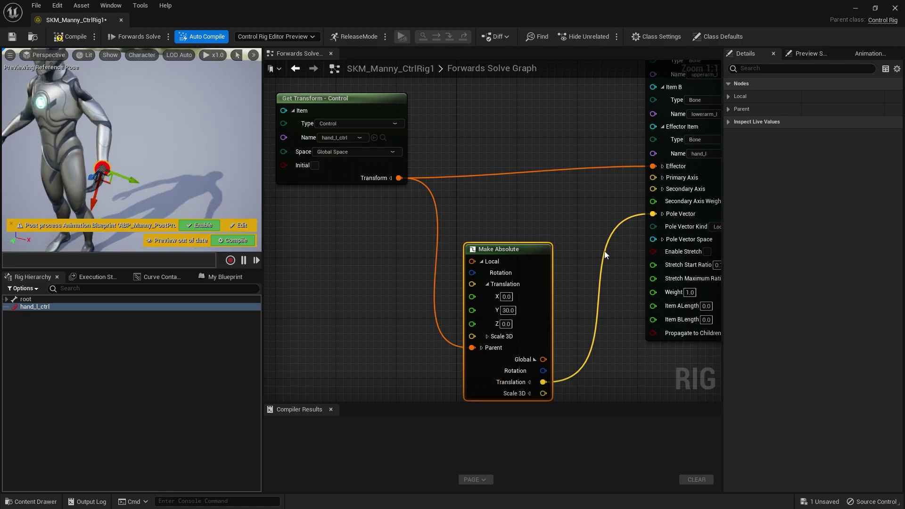
- Add a visual debug to Basic IK's Pole Vector input and inspect the debug point around the left hand
{"action": "right_click_drag", "start_coordinate": [606, 255], "coordinate": [558, 256]}
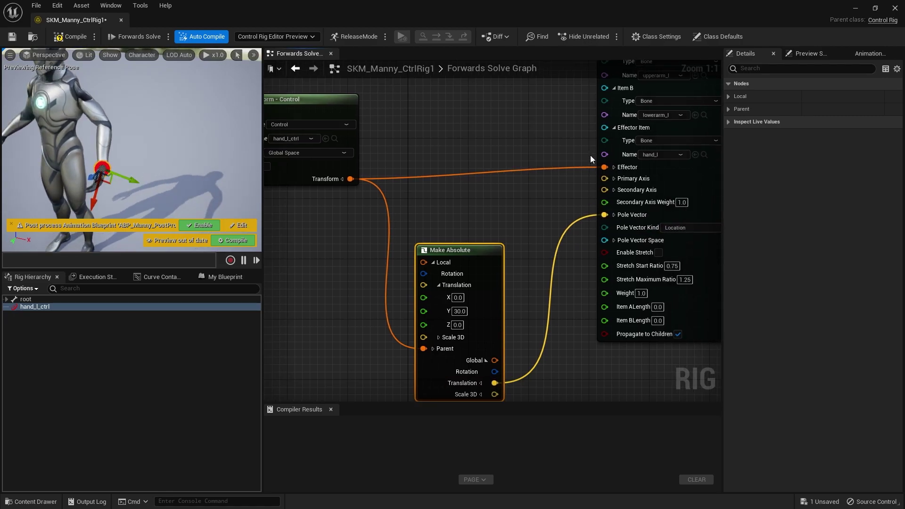
{"action": "right_click", "coordinate": [605, 215]}
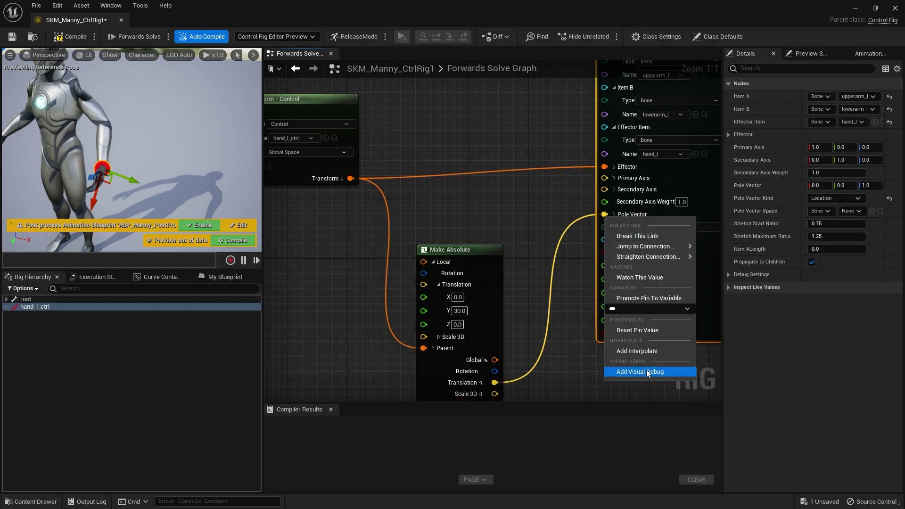
{"action": "left_click", "coordinate": [659, 372]}
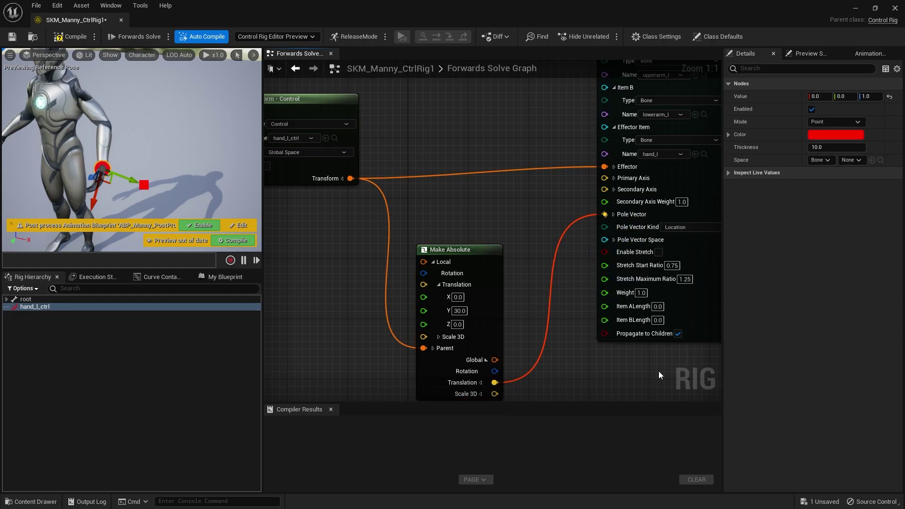
{"action": "right_click_drag", "start_coordinate": [144, 189], "coordinate": [226, 188]}
{"action": "left_click_drag", "start_coordinate": [85, 191], "coordinate": [161, 134], "text": "alt"}
{"action": "left_click_drag", "start_coordinate": [184, 184], "coordinate": [199, 185], "text": "alt"}
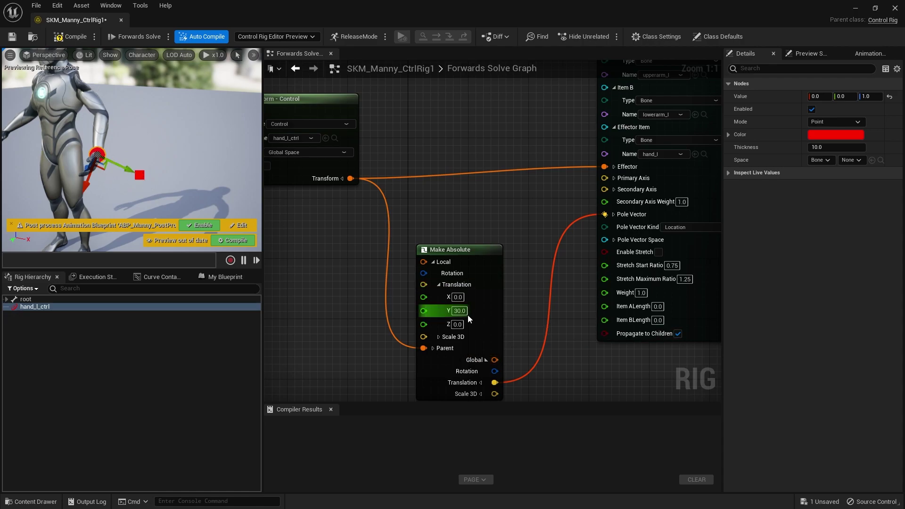
- Set Make Absolute's local Translation X to -30 and check the pole vector point from the character's side
{"action": "left_click", "coordinate": [458, 298]}
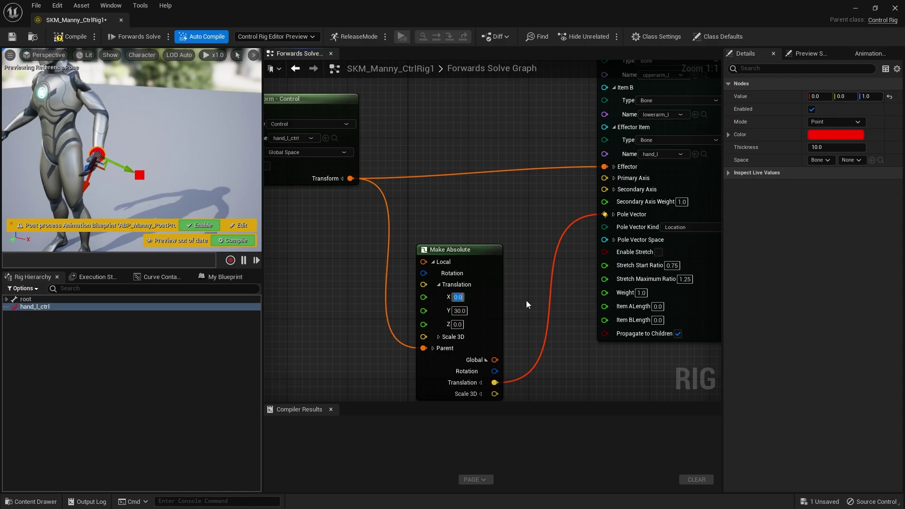
{"action": "type", "text": "-30"}
{"action": "key", "text": "Return"}
{"action": "mouse_move", "coordinate": [161, 153]}
{"action": "right_mouse_down"}
{"action": "mouse_move", "coordinate": [145, 152]}
{"action": "mouse_move", "coordinate": [151, 165]}
{"action": "right_mouse_up"}
{"action": "left_click_drag", "start_coordinate": [111, 183], "coordinate": [91, 171]}
{"action": "right_click_drag", "start_coordinate": [92, 171], "coordinate": [106, 83]}
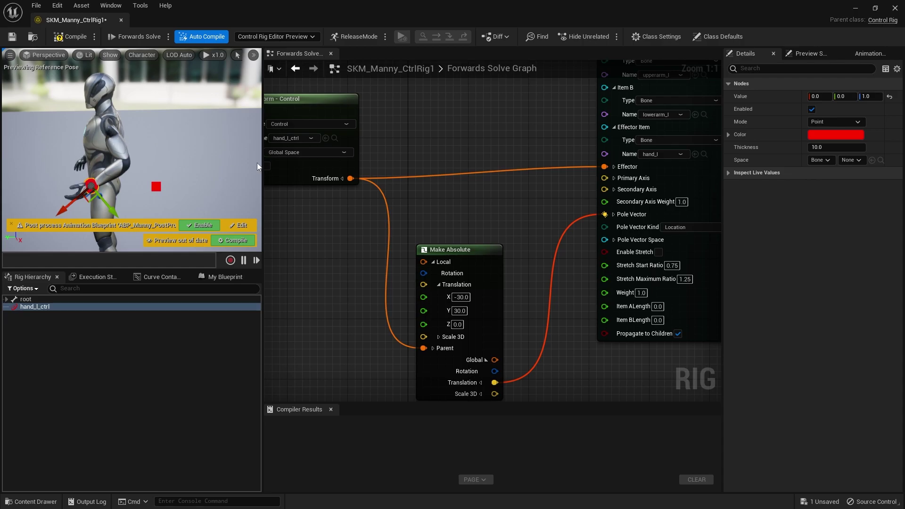
- Compile the rig and set the Y value of Basic IK's Secondary Axis to -1
{"action": "left_click", "coordinate": [614, 190]}
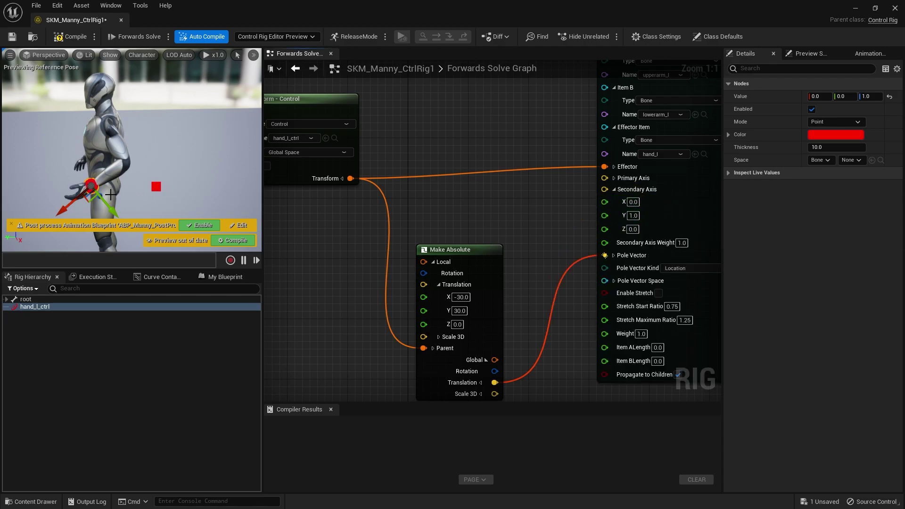
{"action": "left_click", "coordinate": [226, 241]}
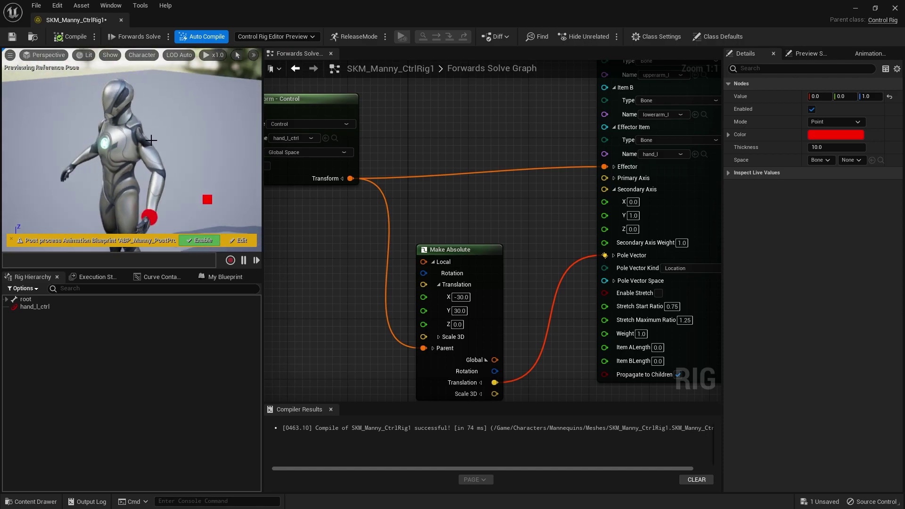
{"action": "left_click", "coordinate": [634, 215]}
{"action": "type", "text": "-1"}
{"action": "key", "text": "Return"}
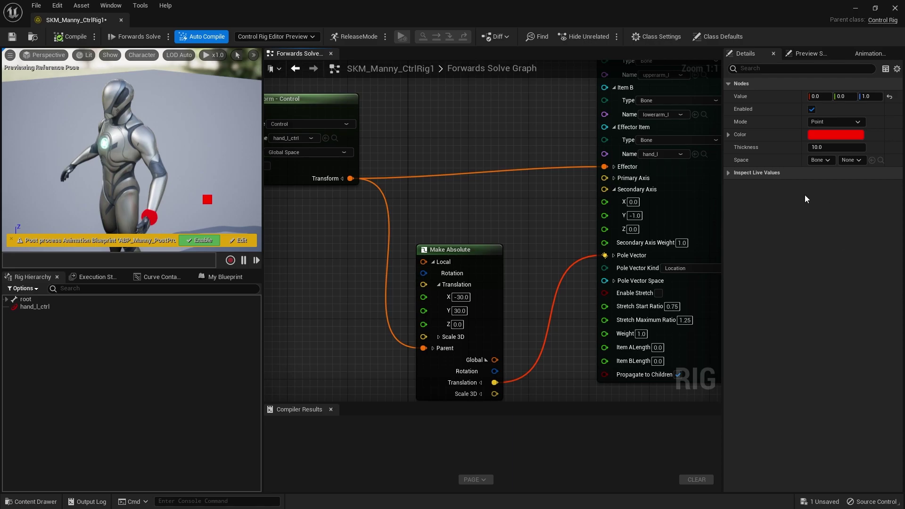
- Select hand_l_ctrl in the viewport and move it around to test how the left arm bends
{"action": "left_click_drag", "start_coordinate": [69, 155], "coordinate": [186, 208]}
{"action": "left_click", "coordinate": [212, 196]}
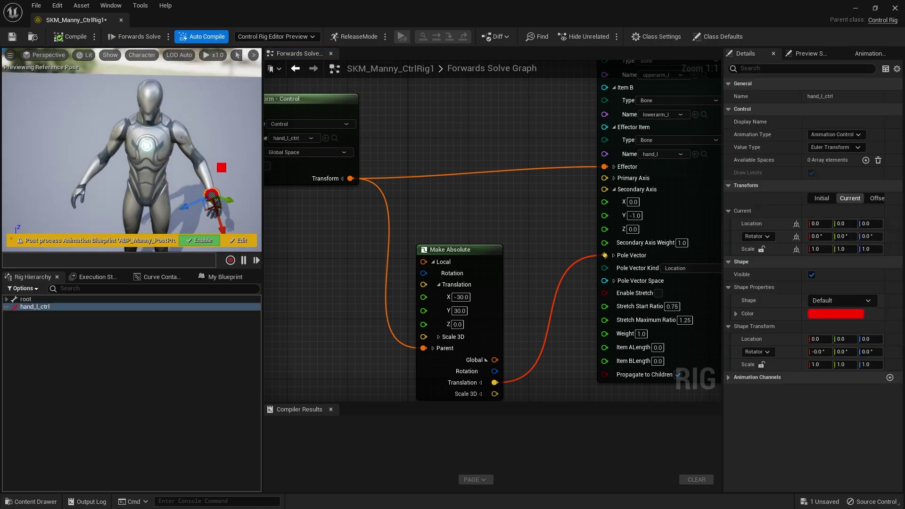
{"action": "middle_click_drag", "start_coordinate": [212, 197], "coordinate": [180, 194]}
{"action": "mouse_move", "coordinate": [176, 191]}
{"action": "left_mouse_down"}
{"action": "mouse_move", "coordinate": [159, 167]}
{"action": "mouse_move", "coordinate": [169, 193]}
{"action": "mouse_move", "coordinate": [207, 175]}
{"action": "mouse_move", "coordinate": [146, 161]}
{"action": "mouse_move", "coordinate": [188, 196]}
{"action": "mouse_move", "coordinate": [192, 141]}
{"action": "mouse_move", "coordinate": [171, 172]}
{"action": "mouse_move", "coordinate": [160, 151]}
{"action": "mouse_move", "coordinate": [141, 189]}
{"action": "mouse_move", "coordinate": [194, 205]}
{"action": "mouse_move", "coordinate": [232, 185]}
{"action": "mouse_move", "coordinate": [238, 101]}
{"action": "mouse_move", "coordinate": [198, 178]}
{"action": "mouse_move", "coordinate": [160, 198]}
{"action": "mouse_move", "coordinate": [139, 163]}
{"action": "mouse_move", "coordinate": [176, 189]}
{"action": "left_mouse_up"}
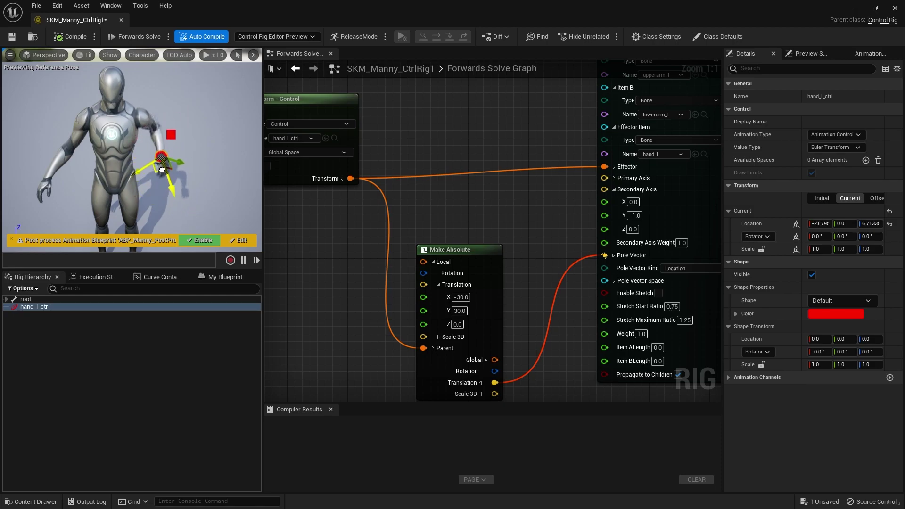
{"action": "left_click_drag", "start_coordinate": [165, 133], "coordinate": [184, 188]}
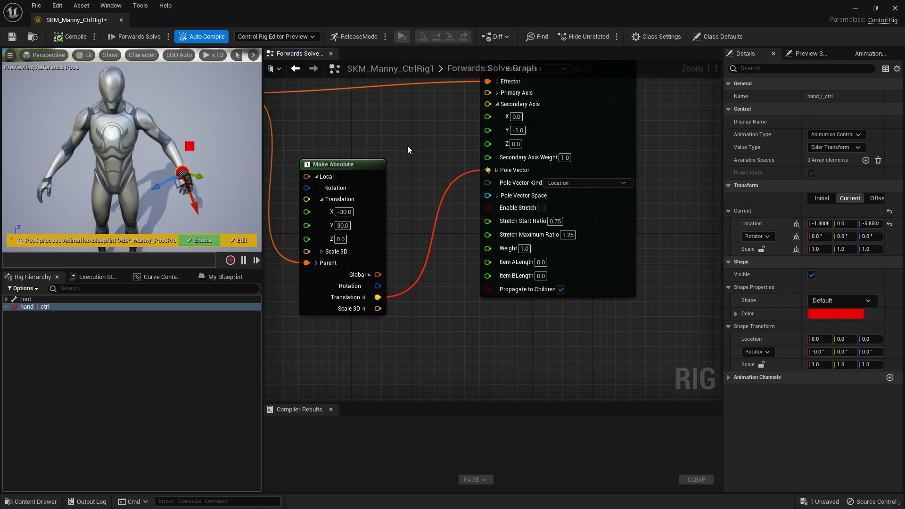
- Add a Basic FABRIK node in the empty graph area below the Basic IK node
{"action": "scroll", "coordinate": [448, 315], "scroll_direction": "down", "scroll_amount": 3}
{"action": "right_click_drag", "start_coordinate": [448, 315], "coordinate": [454, 216]}
{"action": "right_click", "coordinate": [454, 216]}
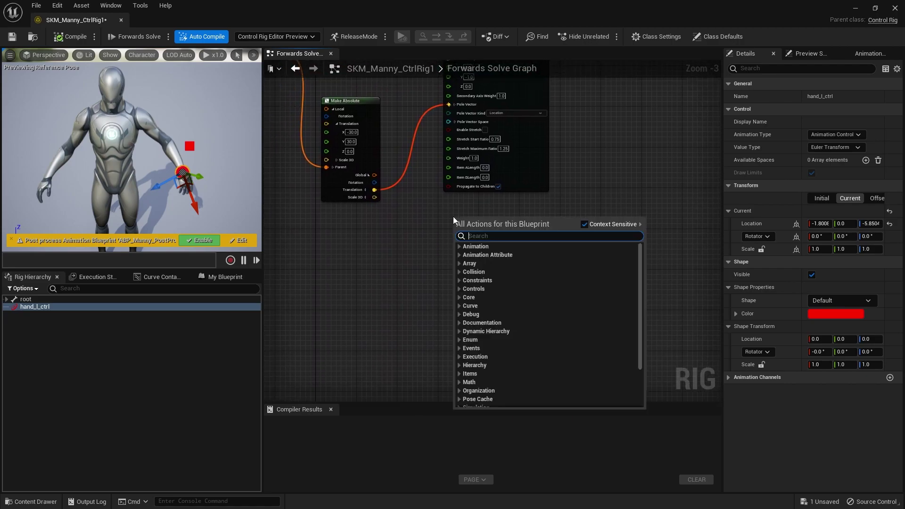
{"action": "type", "text": "fabrik"}
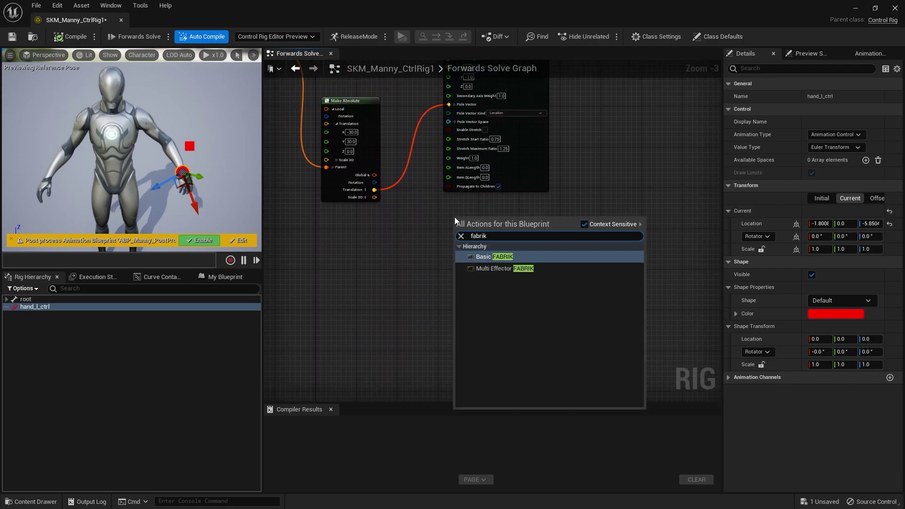
{"action": "key", "text": "Return"}
{"action": "scroll", "coordinate": [454, 217], "scroll_direction": "up", "scroll_amount": 3}
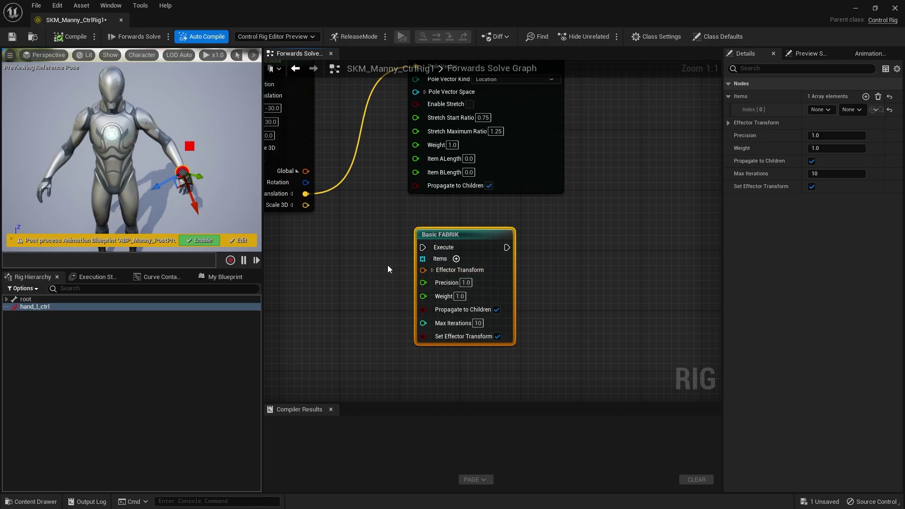
{"action": "right_click_drag", "start_coordinate": [388, 265], "coordinate": [510, 267]}
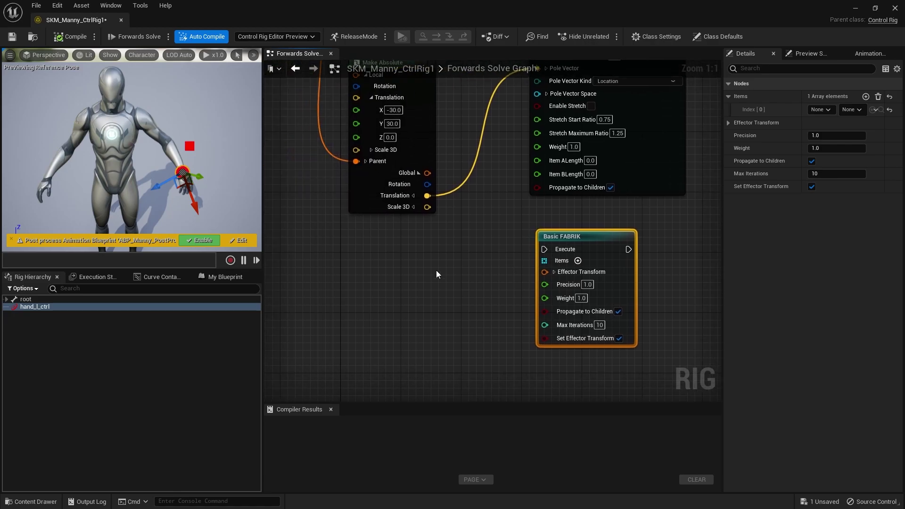
- Create an item array from the bones spine_01 through spine_05, clavicle_l, upperarm_l, lowerarm_l and hand_l beside Basic FABRIK
{"action": "left_click", "coordinate": [7, 299], "text": "shift"}
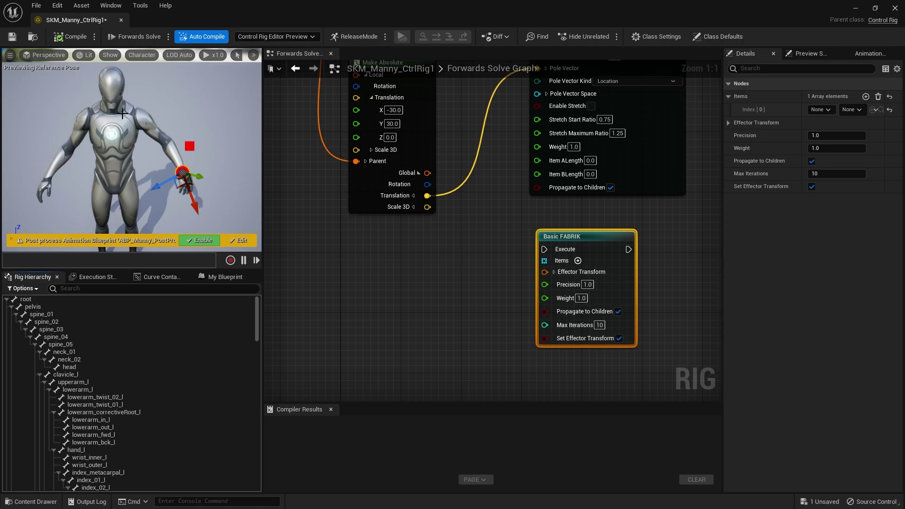
{"action": "left_click", "coordinate": [50, 314]}
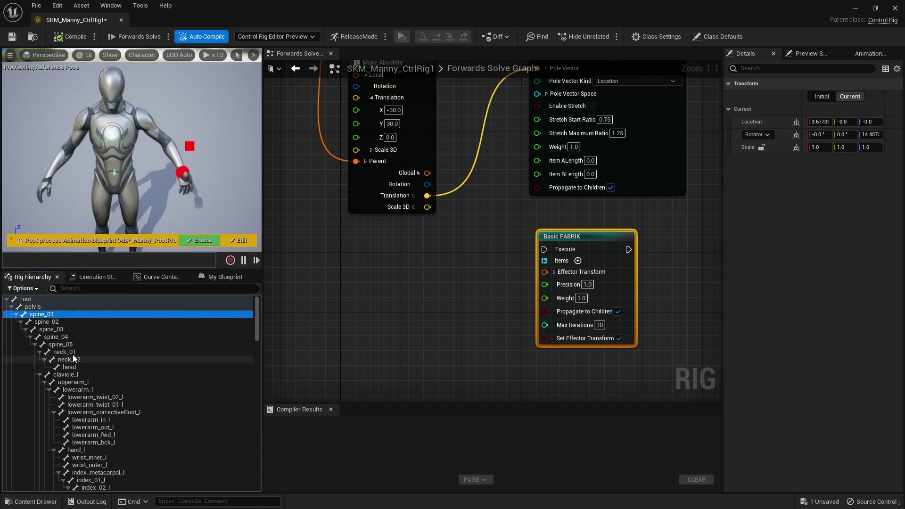
{"action": "left_click", "coordinate": [67, 344], "text": "shift"}
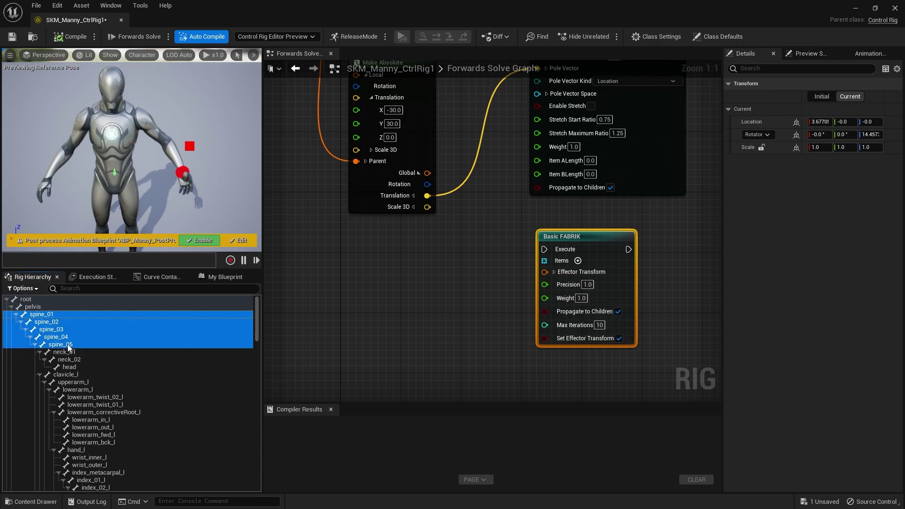
{"action": "left_click", "coordinate": [89, 375], "text": "ctrl"}
{"action": "left_click", "coordinate": [92, 382], "text": "ctrl"}
{"action": "left_click", "coordinate": [97, 389], "text": "ctrl"}
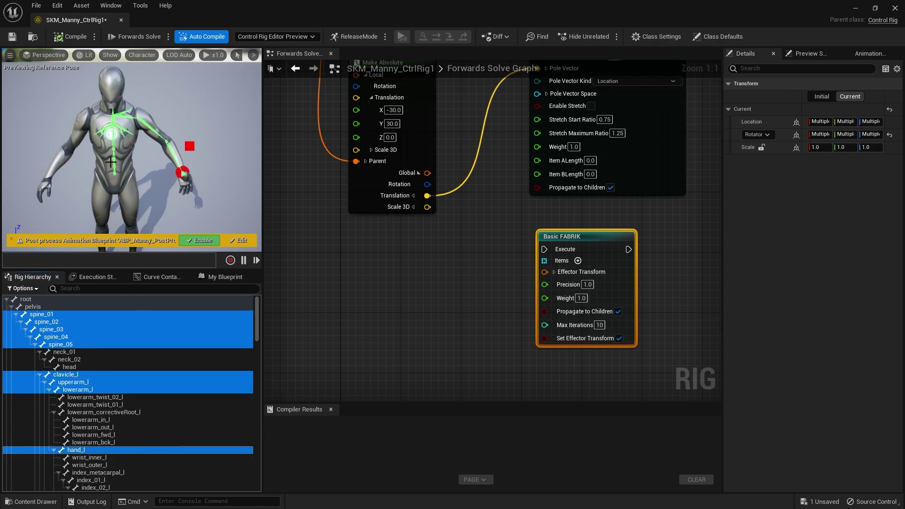
{"action": "left_click_drag", "start_coordinate": [49, 318], "coordinate": [340, 262]}
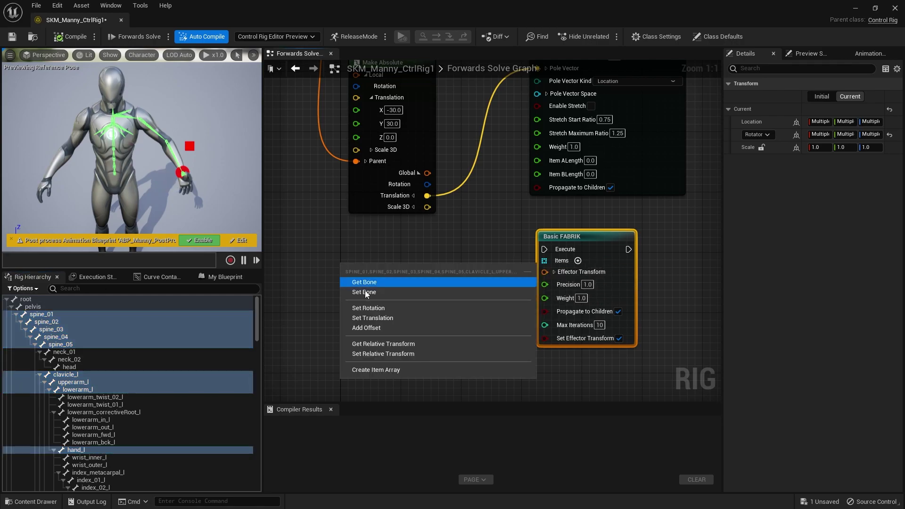
{"action": "left_click", "coordinate": [383, 371]}
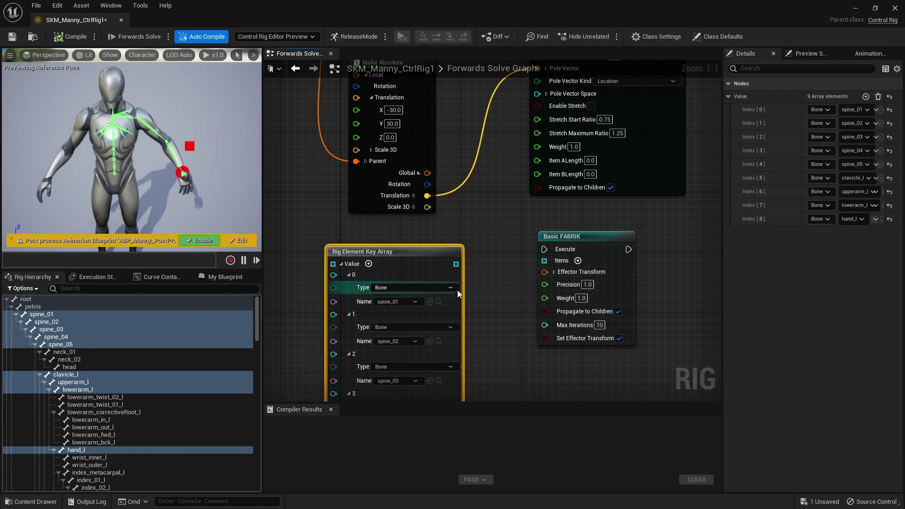
- Connect the bone array to Basic FABRIK's Items and reroute the Forwards Solve execution from Basic IK to Basic FABRIK
{"action": "left_click_drag", "start_coordinate": [455, 265], "coordinate": [546, 260]}
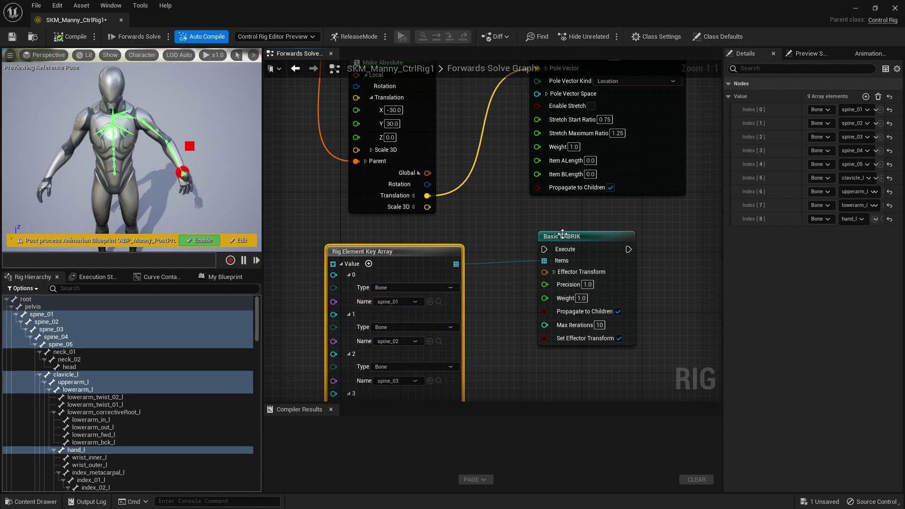
{"action": "left_click_drag", "start_coordinate": [589, 238], "coordinate": [622, 239]}
{"action": "right_click_drag", "start_coordinate": [529, 171], "coordinate": [533, 298]}
{"action": "right_click_drag", "start_coordinate": [475, 109], "coordinate": [494, 257]}
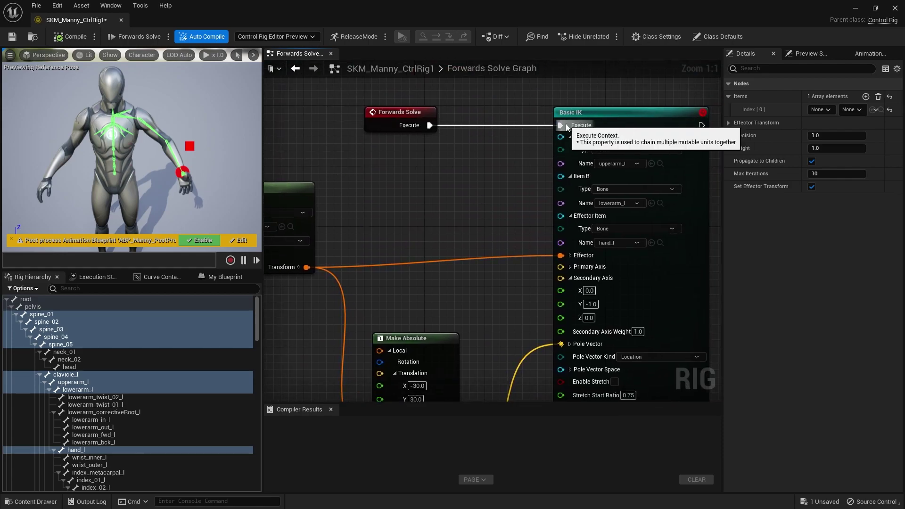
{"action": "left_click_drag", "start_coordinate": [559, 125], "coordinate": [608, 258]}
- Connect the Transform output of the hand_l_ctrl Get Transform node to Basic FABRIK's Effector Transform input
{"action": "left_click_drag", "start_coordinate": [225, 202], "coordinate": [120, 202], "text": "alt"}
{"action": "scroll", "coordinate": [226, 202], "scroll_direction": "down", "scroll_amount": 3}
{"action": "left_click_drag", "start_coordinate": [210, 212], "coordinate": [236, 209]}
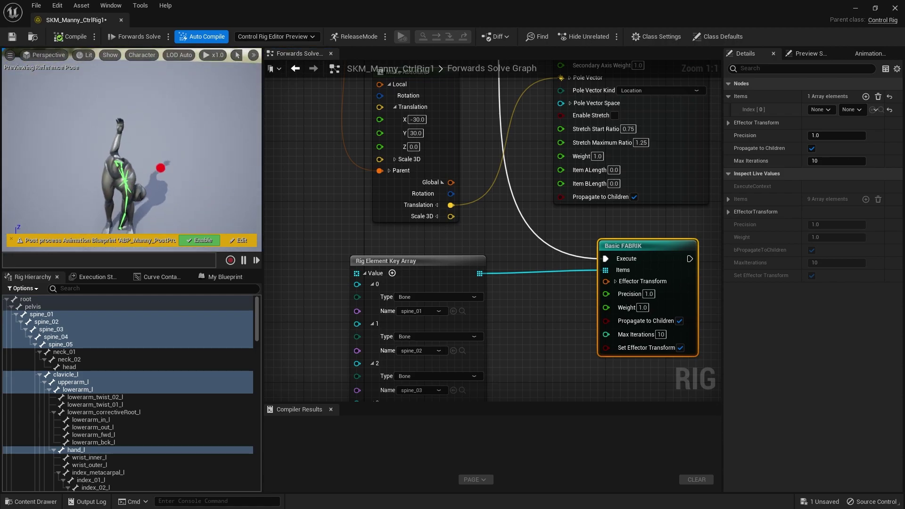
{"action": "left_click_drag", "start_coordinate": [177, 205], "coordinate": [157, 214]}
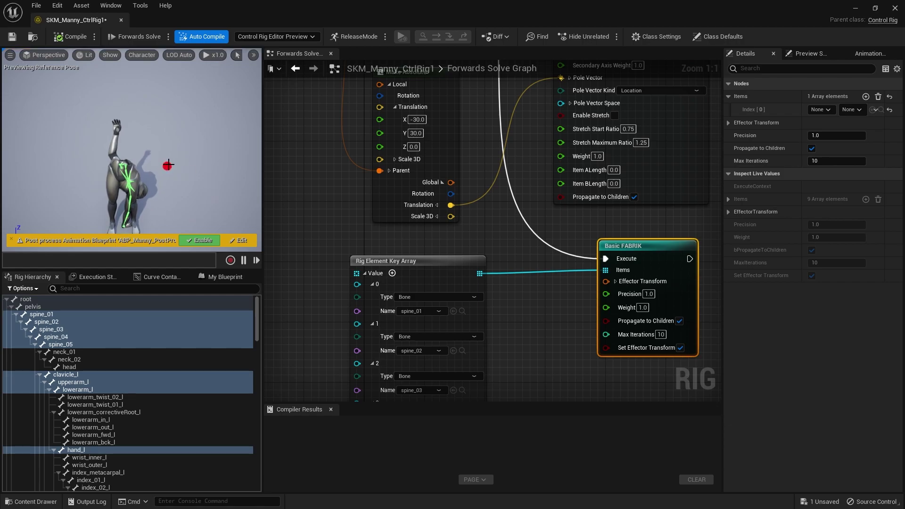
{"action": "right_click_drag", "start_coordinate": [479, 190], "coordinate": [599, 321]}
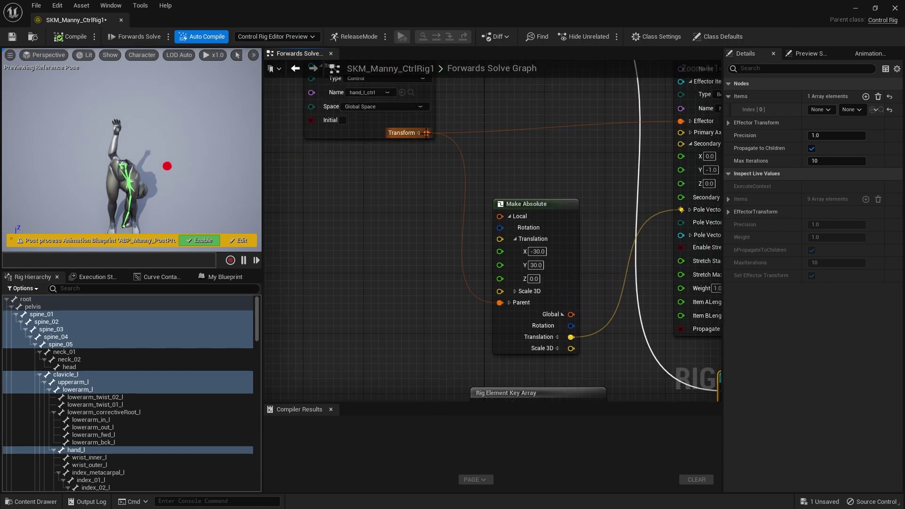
{"action": "left_click_drag", "start_coordinate": [426, 132], "coordinate": [689, 292]}
{"action": "right_click_drag", "start_coordinate": [626, 319], "coordinate": [543, 296]}
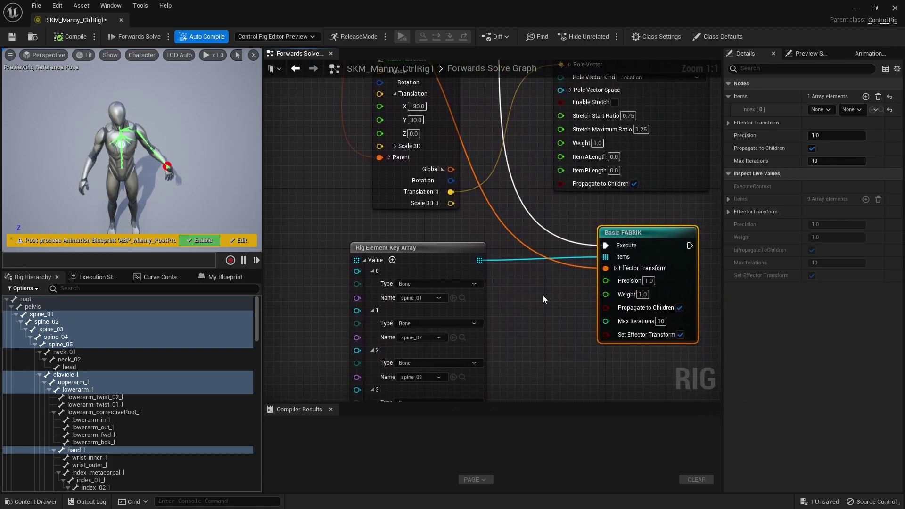
- Select hand_l_ctrl in the preview and move it slightly to try the Basic FABRIK setup
{"action": "left_click", "coordinate": [168, 166]}
{"action": "right_click_drag", "start_coordinate": [213, 172], "coordinate": [162, 183]}
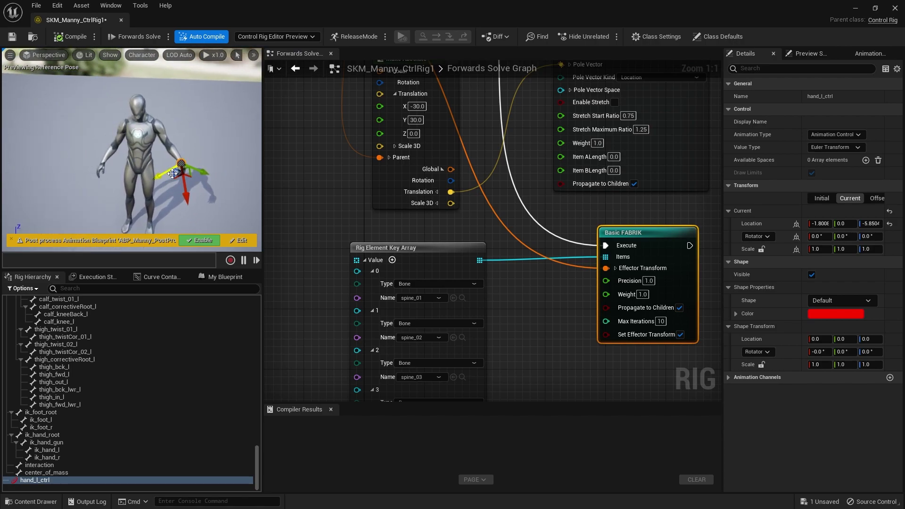
{"action": "mouse_move", "coordinate": [181, 175]}
{"action": "left_mouse_down"}
{"action": "mouse_move", "coordinate": [188, 203]}
{"action": "mouse_move", "coordinate": [185, 190]}
{"action": "mouse_move", "coordinate": [218, 231]}
{"action": "mouse_move", "coordinate": [189, 186]}
{"action": "left_mouse_up"}
- Show all hierarchy joints of the character's skeleton in the preview viewport
{"action": "left_click", "coordinate": [137, 55]}
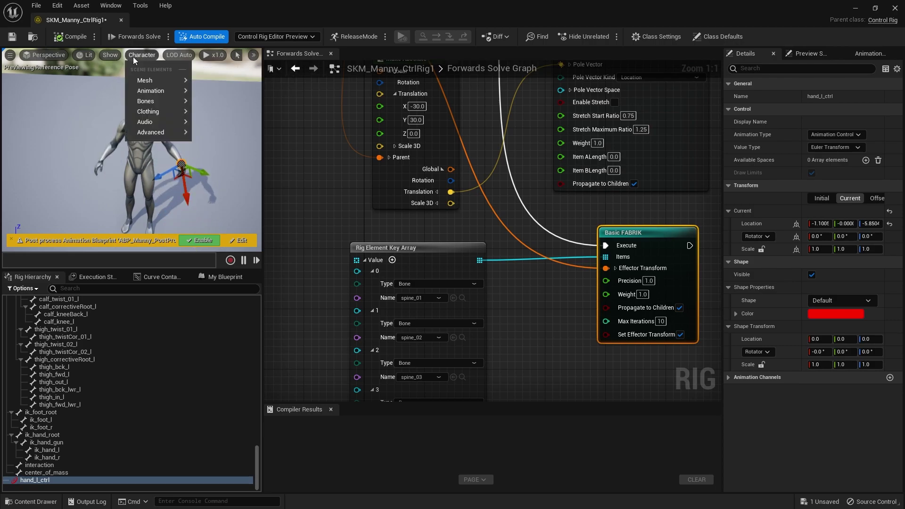
{"action": "mouse_move", "coordinate": [147, 100]}
{"action": "left_click", "coordinate": [212, 172]}
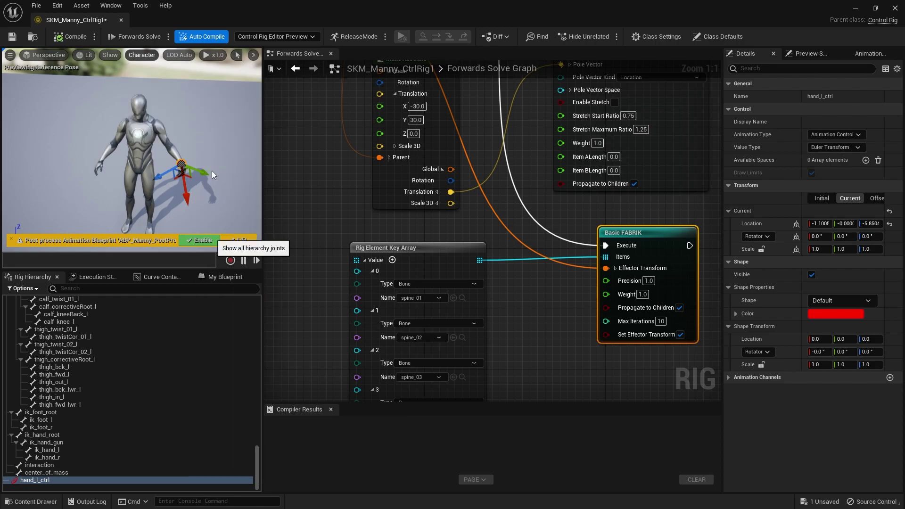
{"action": "scroll", "coordinate": [161, 186], "scroll_direction": "up", "scroll_amount": 5}
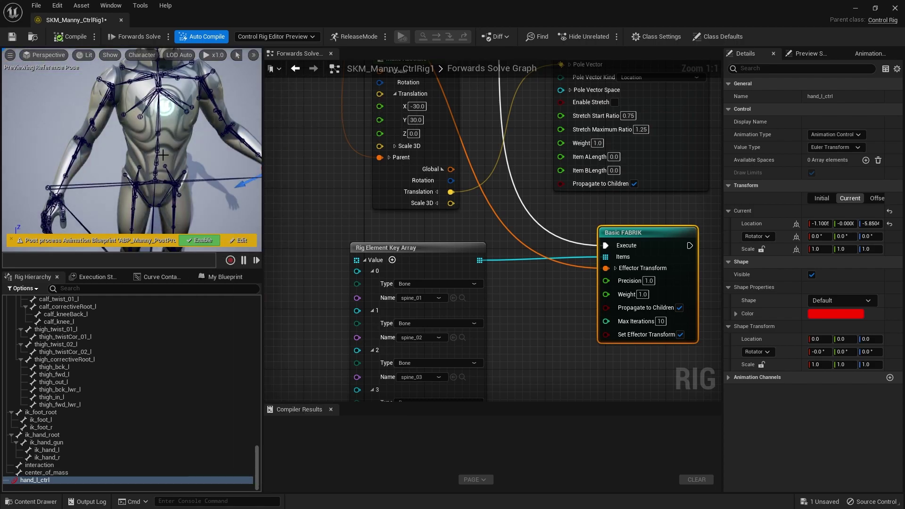
- Move hand_l_ctrl in several directions to test the FABRIK chain, ending at about X 4.9, Y -60.6, Z 1.4
{"action": "middle_click_drag", "start_coordinate": [160, 186], "coordinate": [199, 165]}
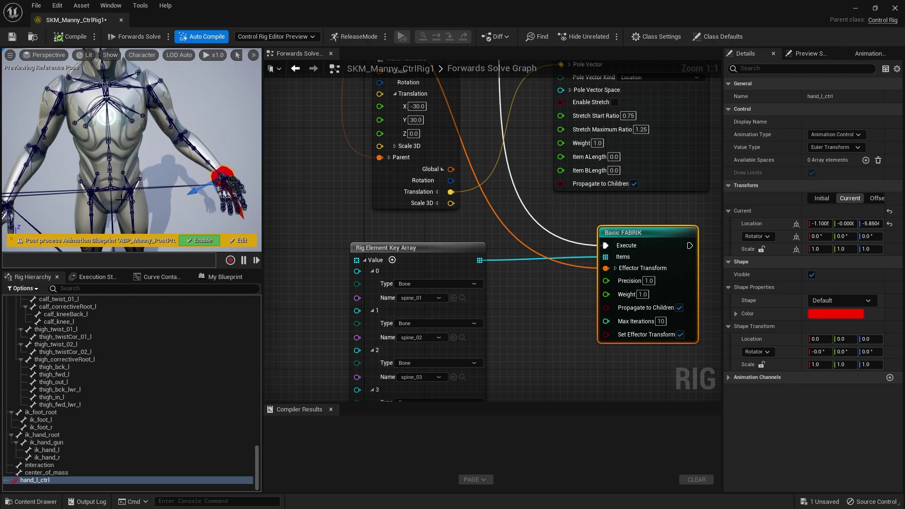
{"action": "left_click_drag", "start_coordinate": [206, 186], "coordinate": [195, 135]}
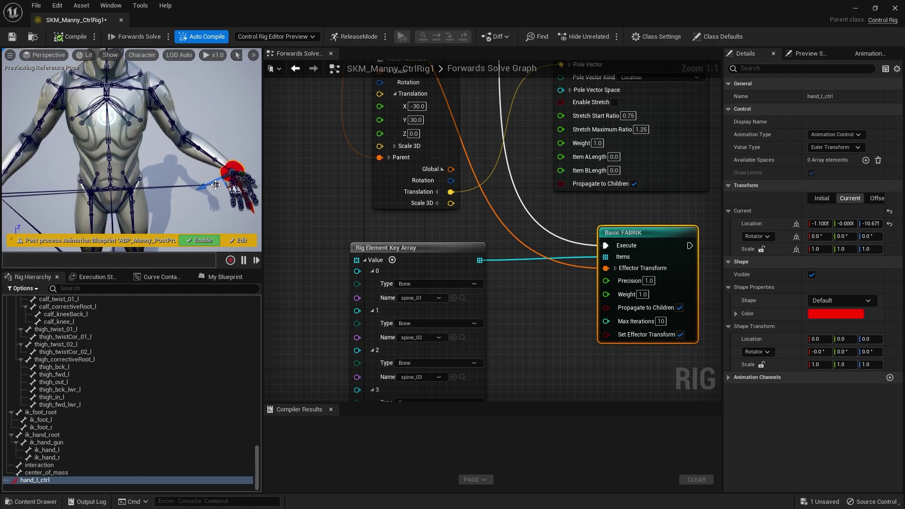
{"action": "left_click_drag", "start_coordinate": [210, 185], "coordinate": [301, 139]}
{"action": "left_click_drag", "start_coordinate": [261, 192], "coordinate": [197, 141]}
{"action": "right_click_drag", "start_coordinate": [197, 141], "coordinate": [137, 155]}
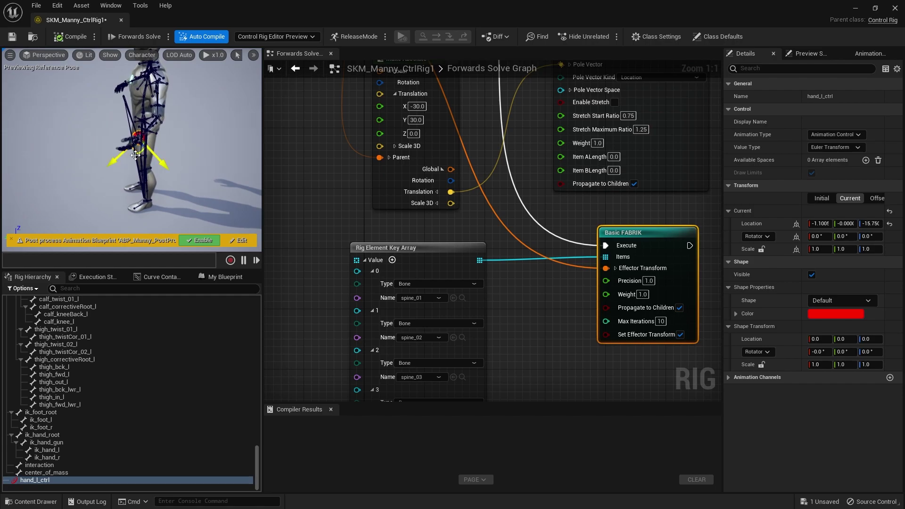
{"action": "left_click_drag", "start_coordinate": [141, 152], "coordinate": [78, 120]}
{"action": "right_click_drag", "start_coordinate": [78, 120], "coordinate": [113, 113]}
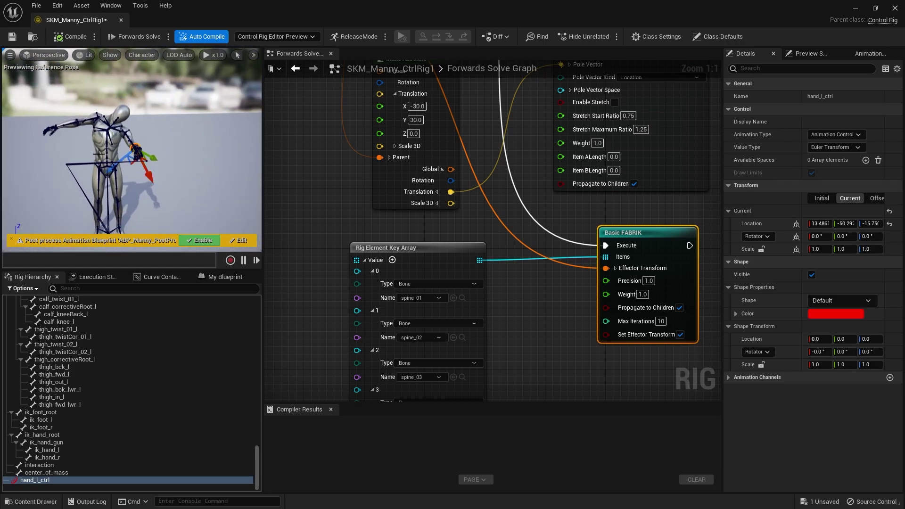
{"action": "right_click_drag", "start_coordinate": [182, 146], "coordinate": [85, 122]}
{"action": "mouse_move", "coordinate": [185, 182]}
{"action": "right_mouse_down"}
{"action": "mouse_move", "coordinate": [128, 175]}
{"action": "mouse_move", "coordinate": [185, 182]}
{"action": "right_mouse_up"}
{"action": "left_click_drag", "start_coordinate": [194, 157], "coordinate": [171, 126]}
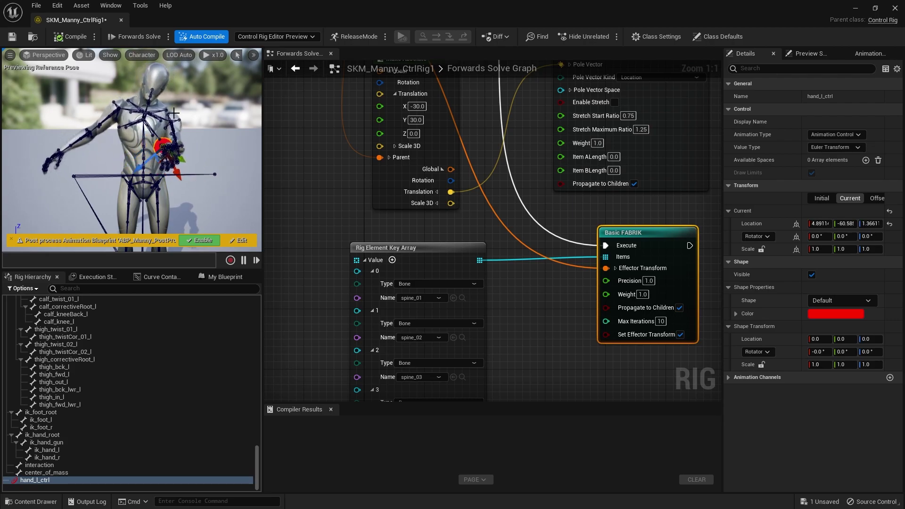
- Turn Propagate to Children off on Basic FABRIK to compare the arm's deformation, and turn it back on
{"action": "left_click_drag", "start_coordinate": [200, 153], "coordinate": [197, 152], "text": "alt"}
{"action": "right_click_drag", "start_coordinate": [214, 150], "coordinate": [220, 152]}
{"action": "key", "text": "f"}
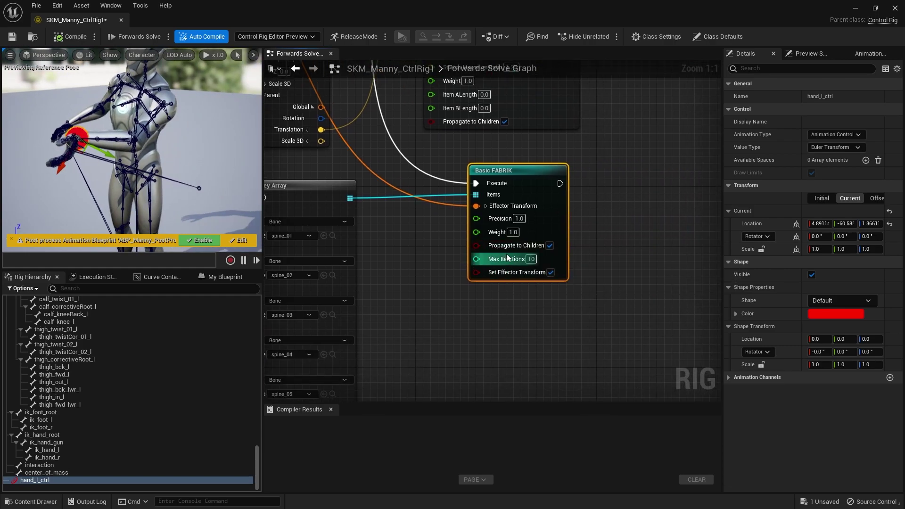
{"action": "left_click", "coordinate": [550, 246]}
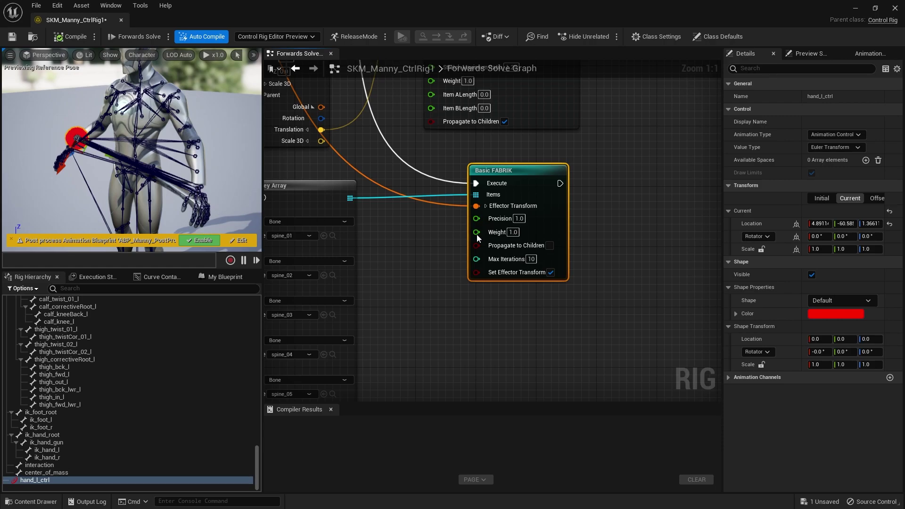
{"action": "left_click", "coordinate": [550, 246]}
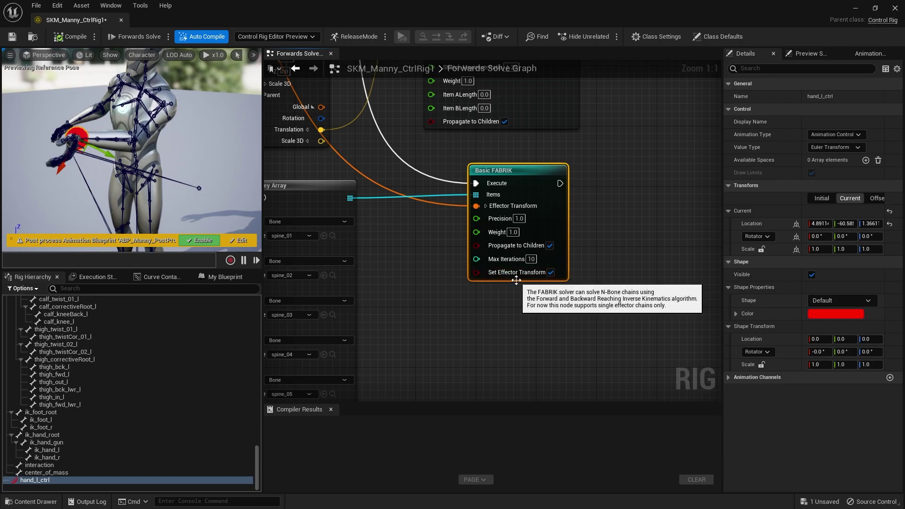
- Pull hand_l_ctrl far beyond the arm's reach and disable Set Effector Transform on Basic FABRIK to compare how the hand follows
{"action": "right_click_drag", "start_coordinate": [140, 126], "coordinate": [110, 127]}
{"action": "left_click_drag", "start_coordinate": [130, 143], "coordinate": [14, 113]}
{"action": "right_click_drag", "start_coordinate": [70, 143], "coordinate": [126, 130]}
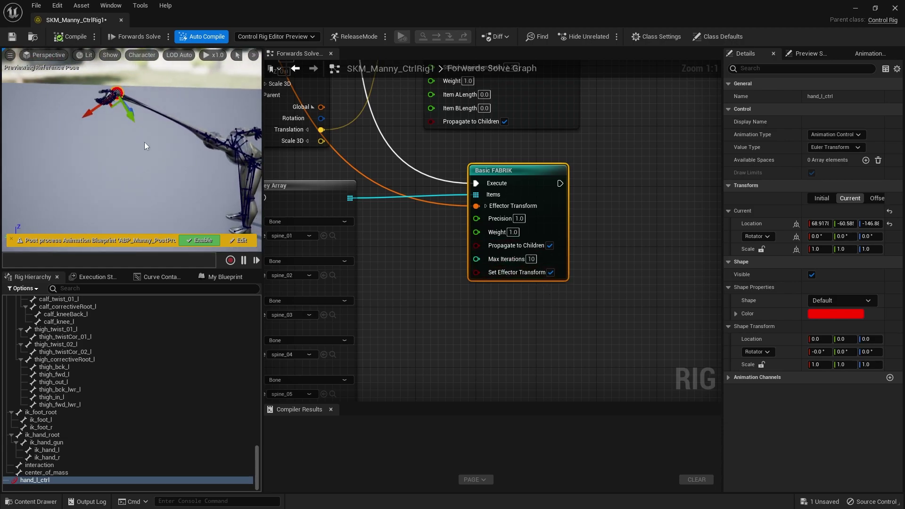
{"action": "left_click", "coordinate": [550, 273]}
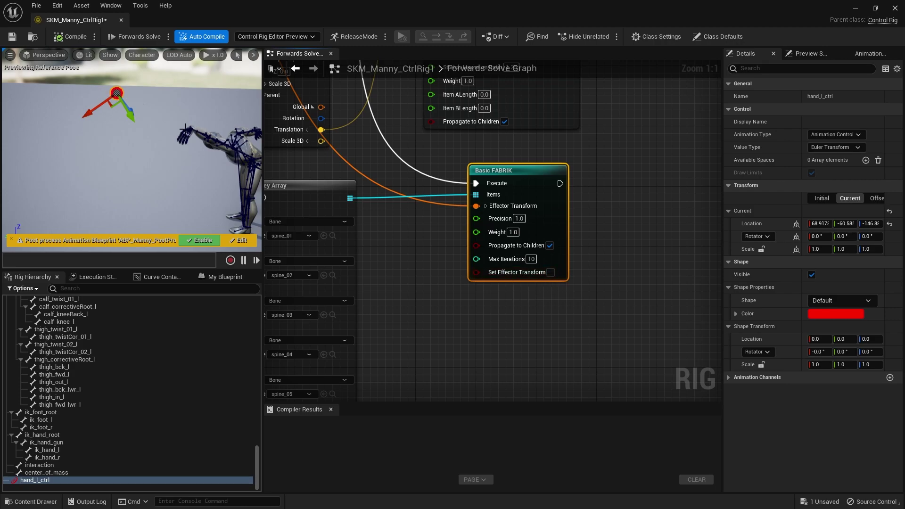
{"action": "left_click_drag", "start_coordinate": [109, 103], "coordinate": [188, 117]}
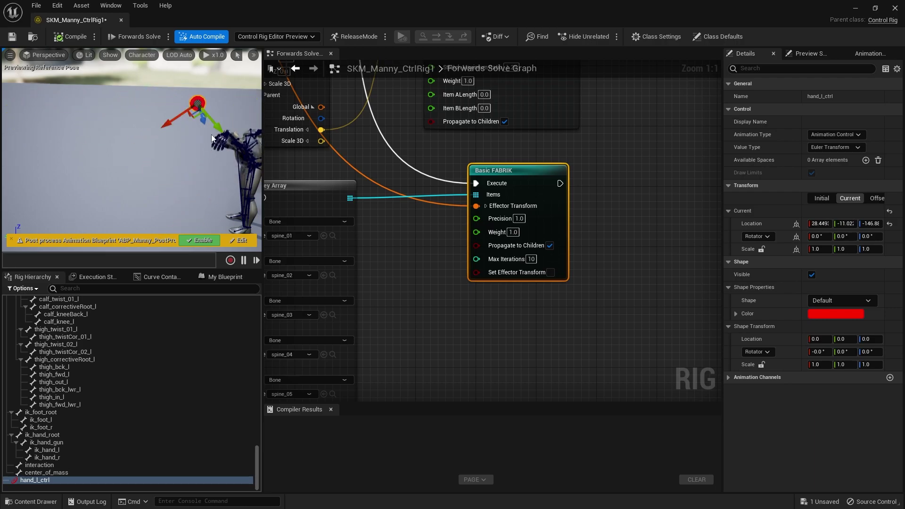
- Undo the far hand_l_ctrl moves and the Set Effector Transform change on Basic FABRIK
{"action": "key", "text": "ctrl+z"}
{"action": "key", "text": "ctrl+z"}
{"action": "key", "text": "ctrl+z"}
{"action": "key", "text": "ctrl+z"}
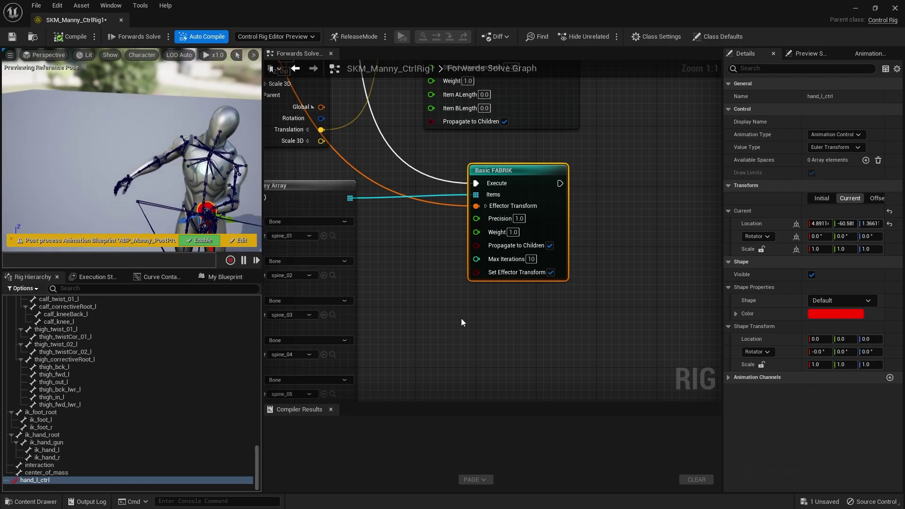
- Add a CCDIK node in the empty graph area directly below the Basic FABRIK node
{"action": "right_click_drag", "start_coordinate": [461, 319], "coordinate": [476, 265]}
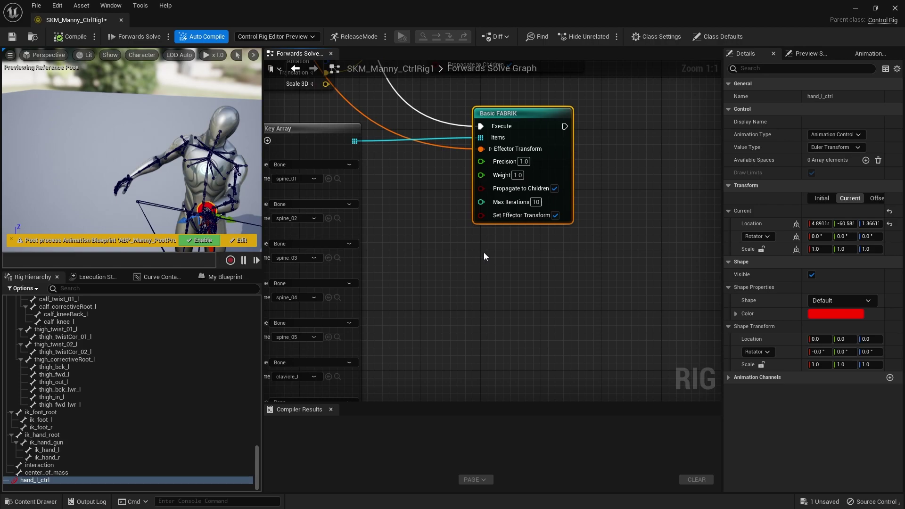
{"action": "right_click", "coordinate": [484, 254]}
{"action": "type", "text": "ccdik"}
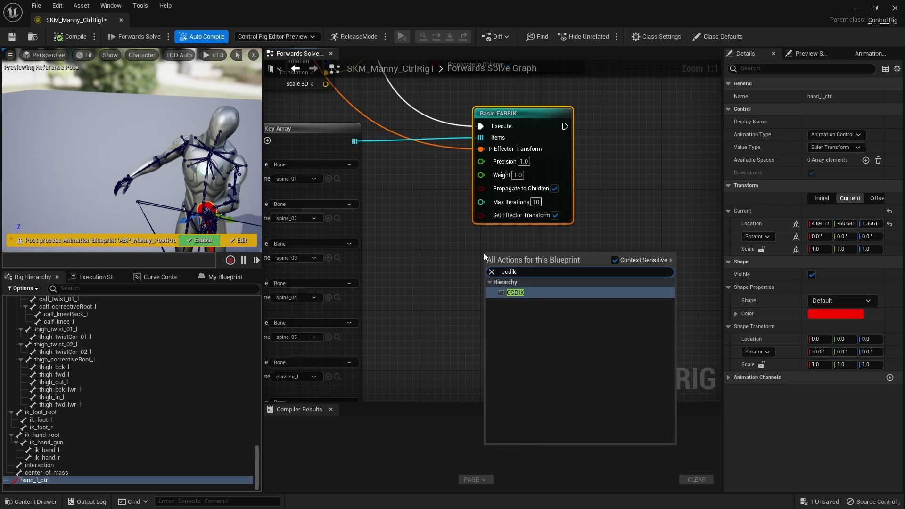
{"action": "left_click", "coordinate": [515, 293]}
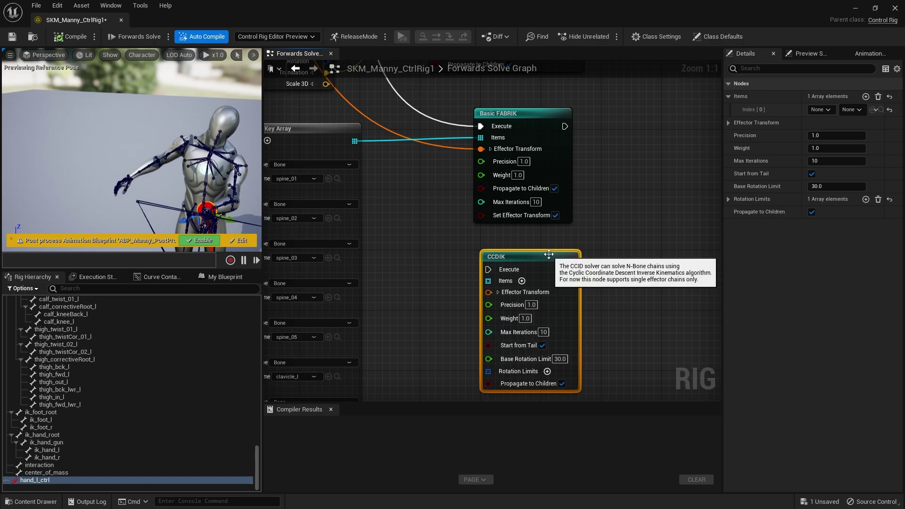
{"action": "left_click_drag", "start_coordinate": [550, 253], "coordinate": [535, 246]}
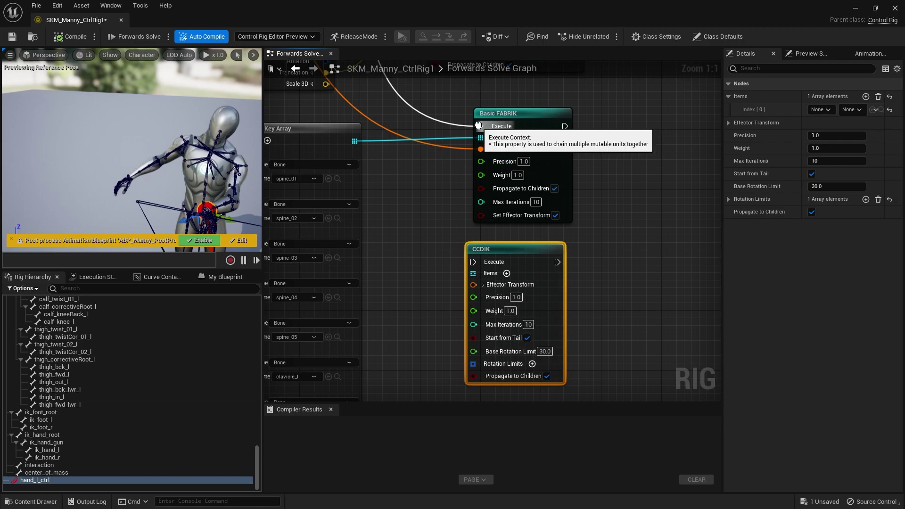
- Transfer the Execute, Items and Effector Transform connections from Basic FABRIK to the matching CCDIK inputs
{"action": "left_click_drag", "start_coordinate": [479, 126], "coordinate": [474, 263], "text": "ctrl"}
{"action": "left_click_drag", "start_coordinate": [485, 136], "coordinate": [479, 276], "text": "ctrl"}
{"action": "left_click_drag", "start_coordinate": [482, 149], "coordinate": [474, 284], "text": "ctrl"}
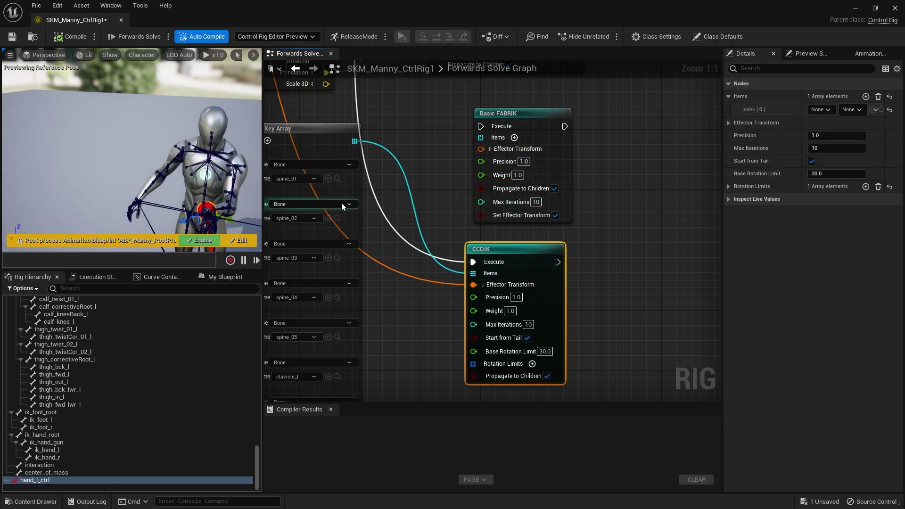
- Move hand_l_ctrl up, outward and forward from the body to test how CCDIK bends the spine-to-hand chain
{"action": "right_click_drag", "start_coordinate": [210, 189], "coordinate": [189, 134]}
{"action": "left_click_drag", "start_coordinate": [139, 132], "coordinate": [129, 111]}
{"action": "mouse_move", "coordinate": [130, 111]}
{"action": "right_mouse_down"}
{"action": "mouse_move", "coordinate": [101, 113]}
{"action": "mouse_move", "coordinate": [134, 112]}
{"action": "right_mouse_up"}
{"action": "left_click_drag", "start_coordinate": [109, 127], "coordinate": [133, 131]}
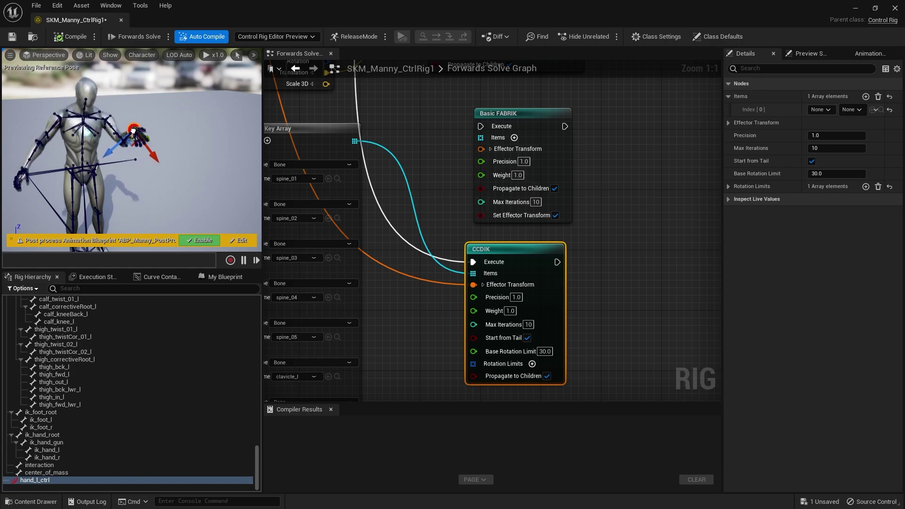
{"action": "left_click_drag", "start_coordinate": [134, 127], "coordinate": [243, 143]}
{"action": "left_click_drag", "start_coordinate": [165, 164], "coordinate": [166, 136]}
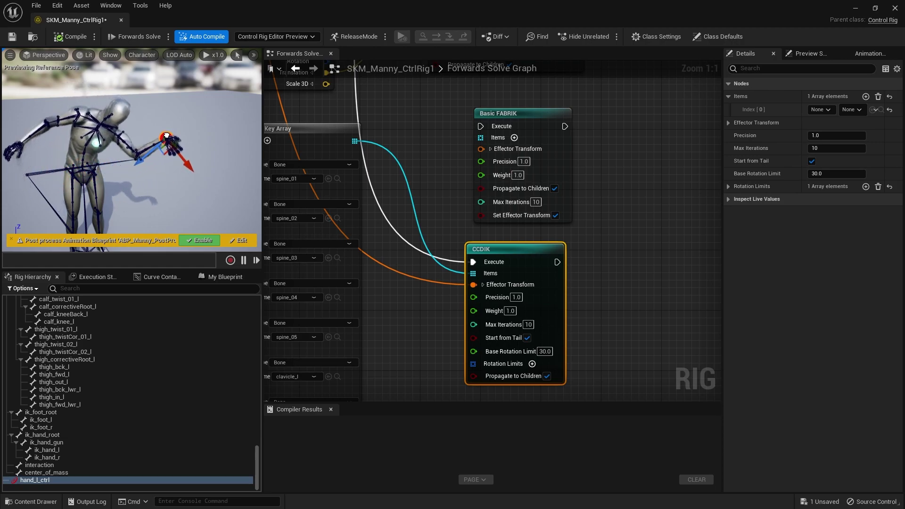
{"action": "key", "text": "f"}
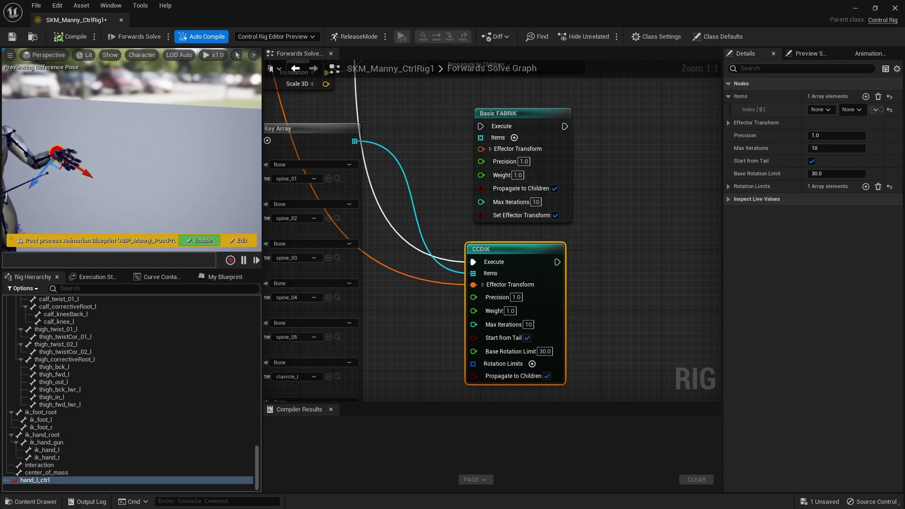
{"action": "mouse_move", "coordinate": [167, 118]}
{"action": "right_mouse_down"}
{"action": "mouse_move", "coordinate": [73, 141]}
{"action": "mouse_move", "coordinate": [198, 127]}
{"action": "mouse_move", "coordinate": [167, 118]}
{"action": "right_mouse_up"}
{"action": "left_click_drag", "start_coordinate": [167, 118], "coordinate": [251, 123]}
{"action": "right_click_drag", "start_coordinate": [250, 123], "coordinate": [297, 111]}
{"action": "left_click_drag", "start_coordinate": [170, 152], "coordinate": [82, 150]}
{"action": "right_click_drag", "start_coordinate": [82, 150], "coordinate": [28, 193]}
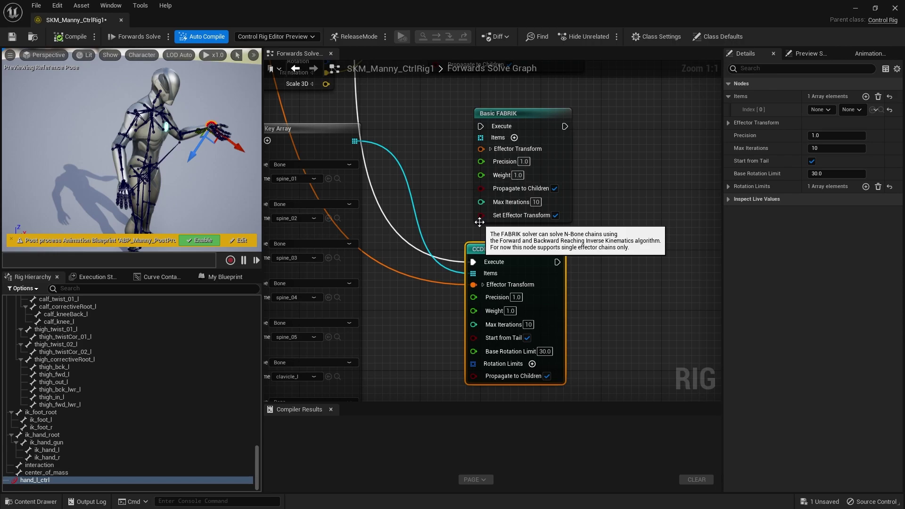
{"action": "right_click_drag", "start_coordinate": [443, 261], "coordinate": [458, 308]}
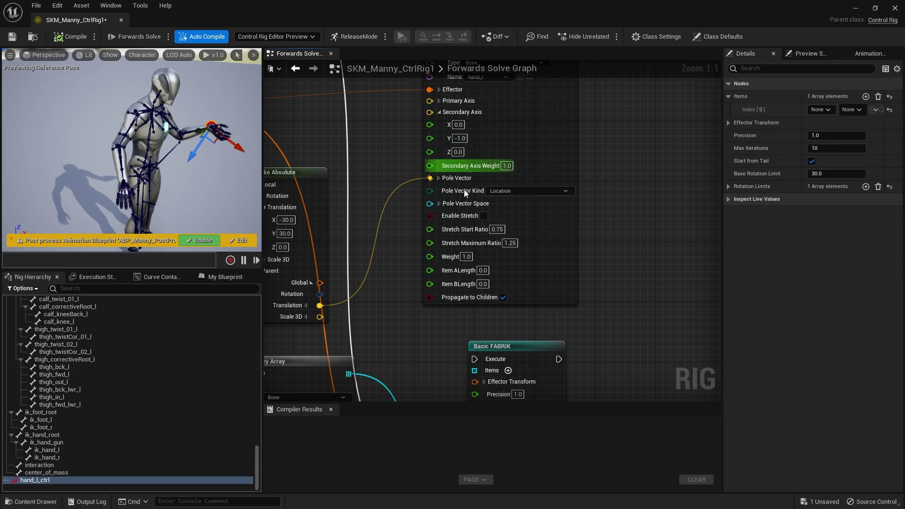
{"action": "right_click_drag", "start_coordinate": [442, 328], "coordinate": [579, 262]}
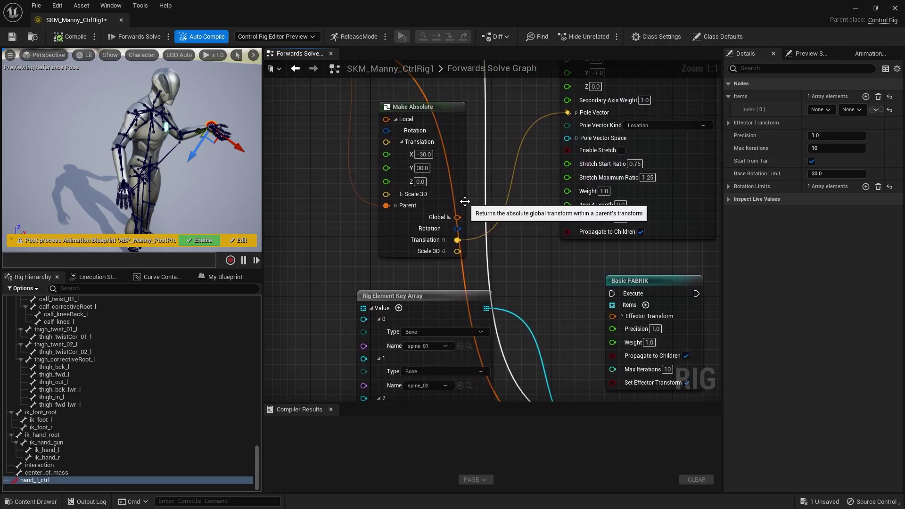
{"action": "right_click_drag", "start_coordinate": [495, 235], "coordinate": [442, 141]}
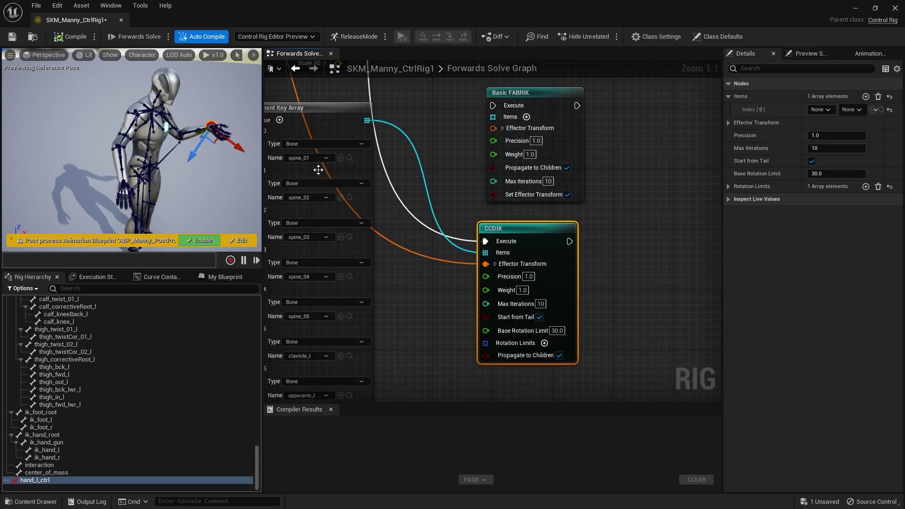
- Move hand_l_ctrl close to the hip and in front of the body to test CCDIK near the torso
{"action": "left_click_drag", "start_coordinate": [221, 166], "coordinate": [127, 222], "text": "alt"}
{"action": "scroll", "coordinate": [151, 193], "scroll_direction": "up", "scroll_amount": 4}
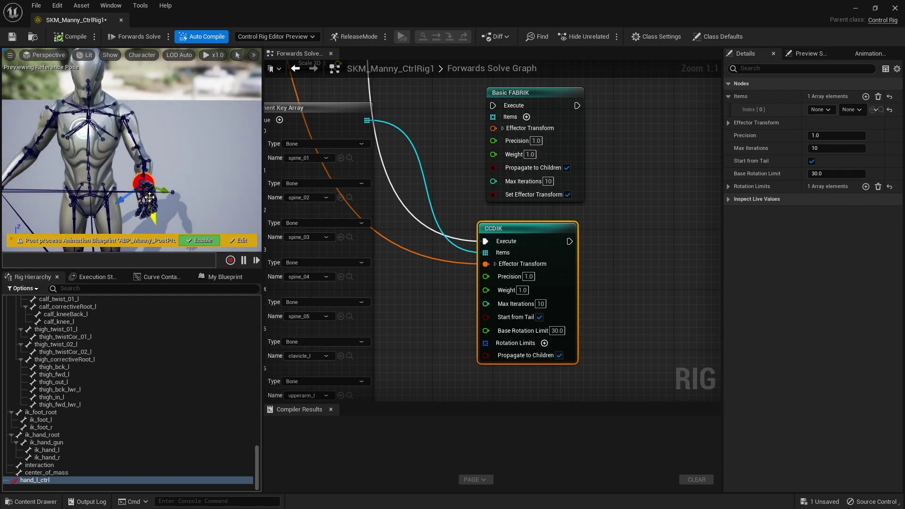
{"action": "scroll", "coordinate": [174, 211], "scroll_direction": "down", "scroll_amount": 5}
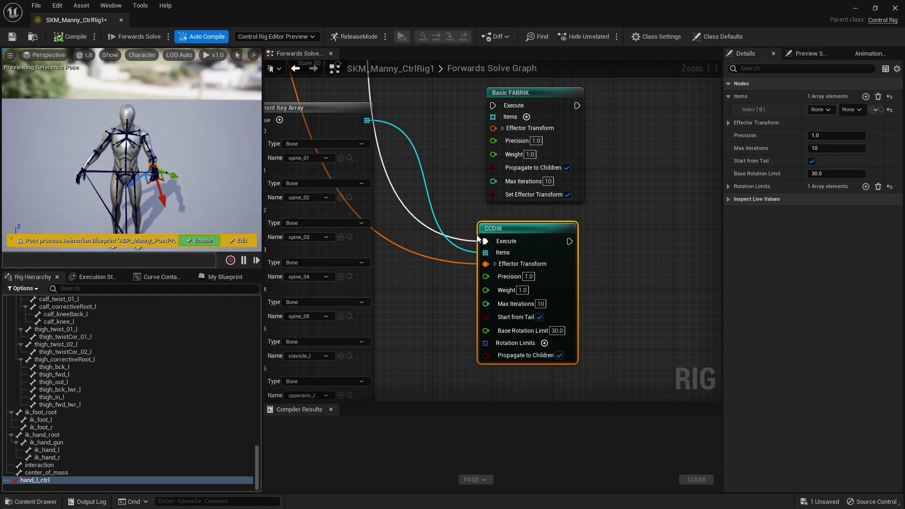
{"action": "left_click_drag", "start_coordinate": [174, 175], "coordinate": [142, 175]}
{"action": "scroll", "coordinate": [181, 177], "scroll_direction": "up", "scroll_amount": 4}
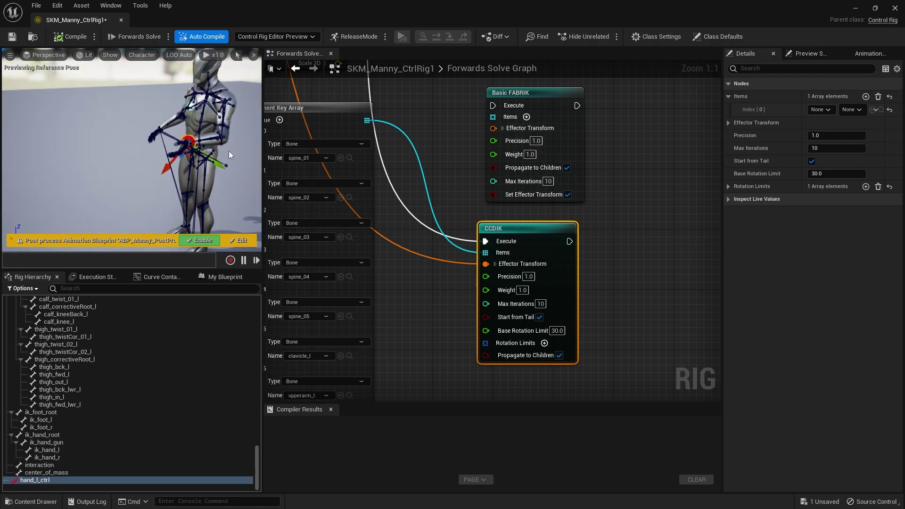
{"action": "left_click_drag", "start_coordinate": [193, 144], "coordinate": [114, 163]}
{"action": "right_click_drag", "start_coordinate": [226, 177], "coordinate": [232, 177]}
{"action": "left_click", "coordinate": [163, 189]}
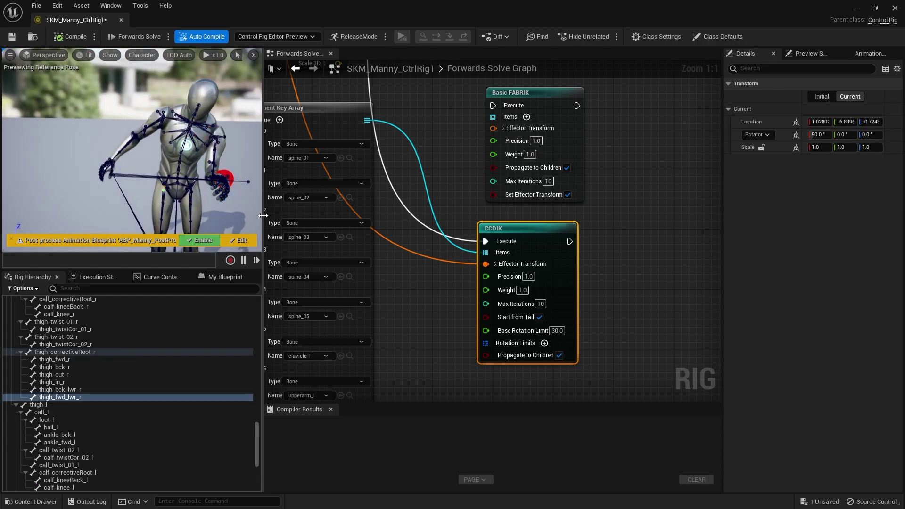
{"action": "right_click_drag", "start_coordinate": [609, 218], "coordinate": [711, 398]}
{"action": "scroll", "coordinate": [597, 250], "scroll_direction": "down", "scroll_amount": 3}
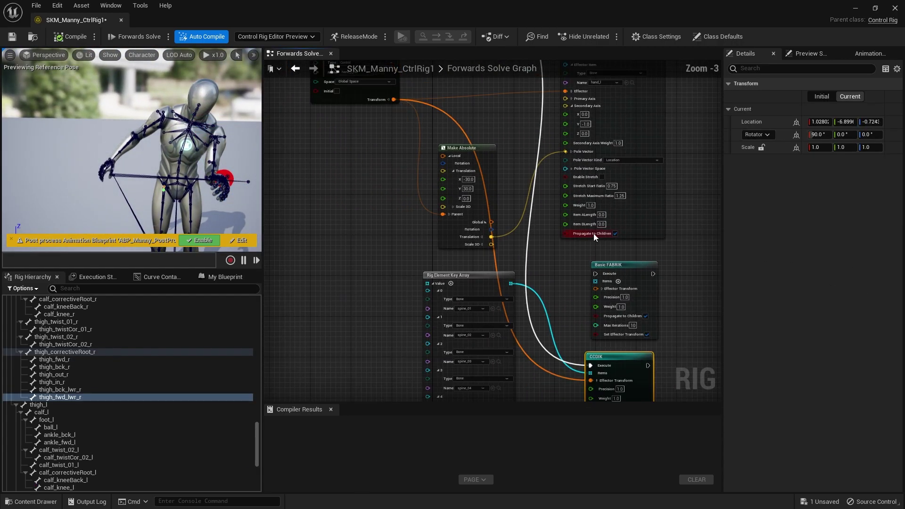
{"action": "right_click_drag", "start_coordinate": [626, 114], "coordinate": [406, 187]}
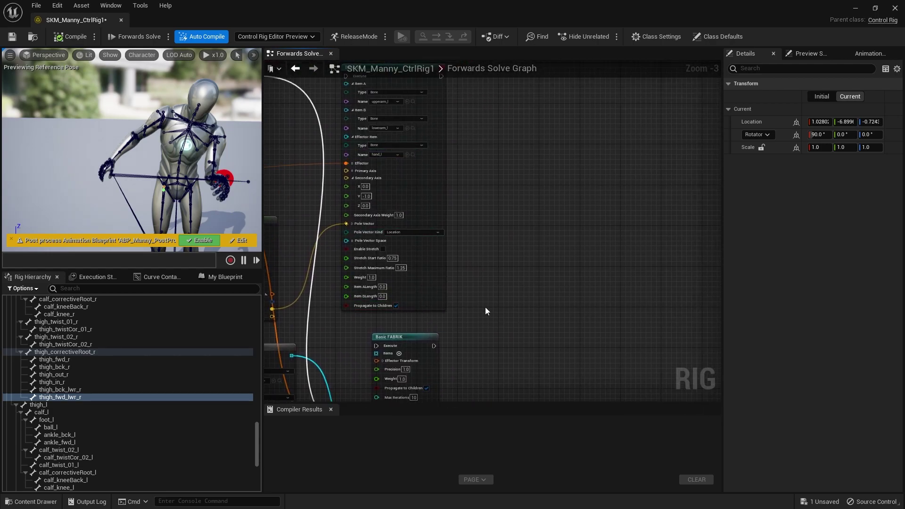